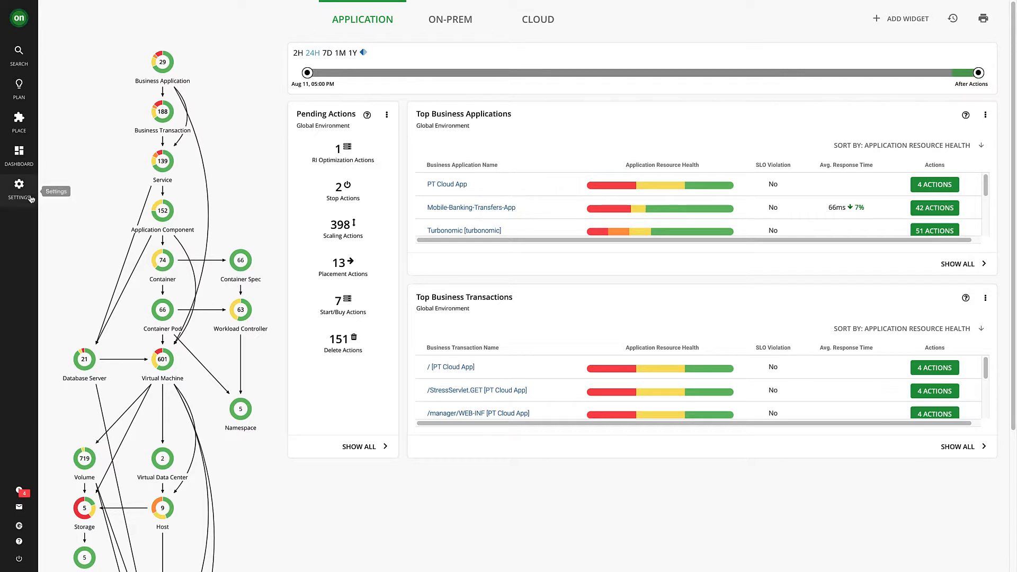
Step: From Settings > Target Configuration, begin a new Public Cloud target of type Azure Service Principal
{"action": "left_click", "coordinate": [19, 188]}
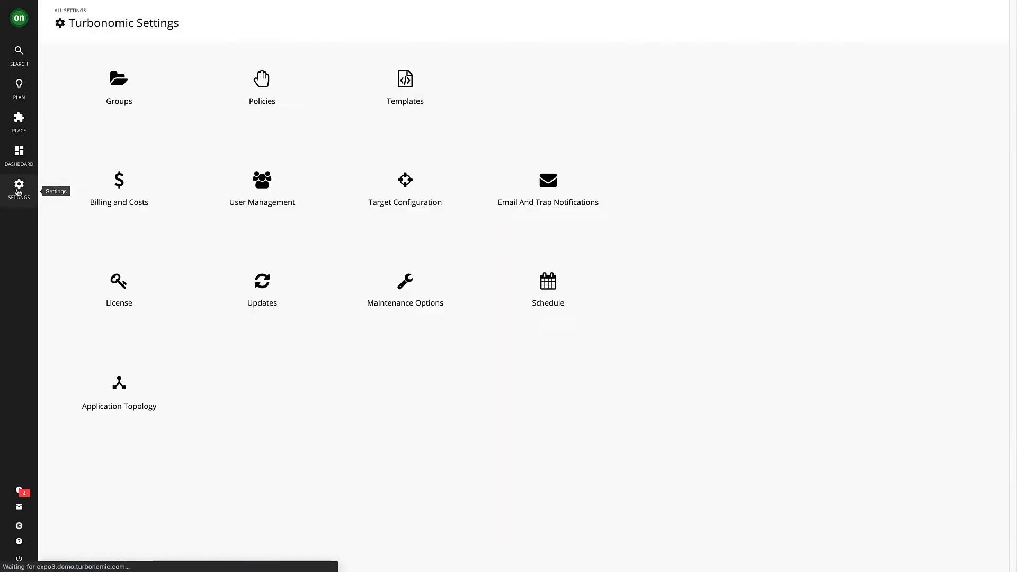
{"action": "left_click", "coordinate": [410, 200]}
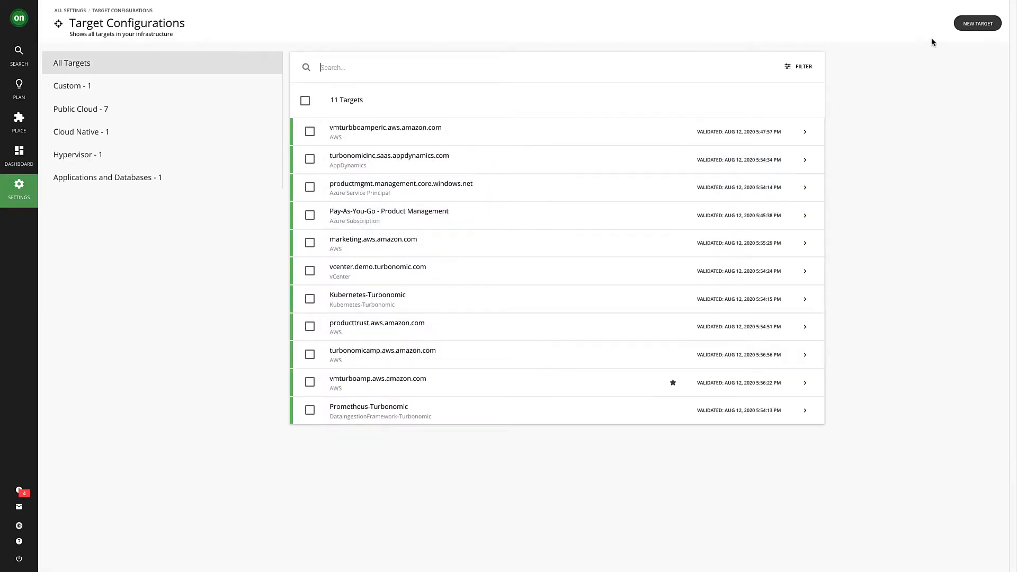
{"action": "left_click", "coordinate": [962, 22]}
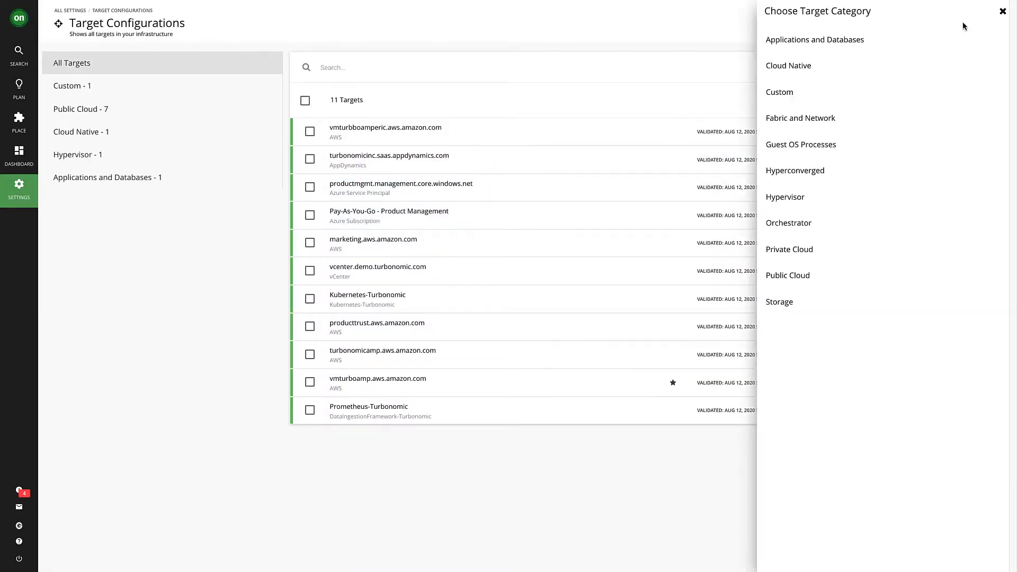
{"action": "left_click", "coordinate": [807, 271]}
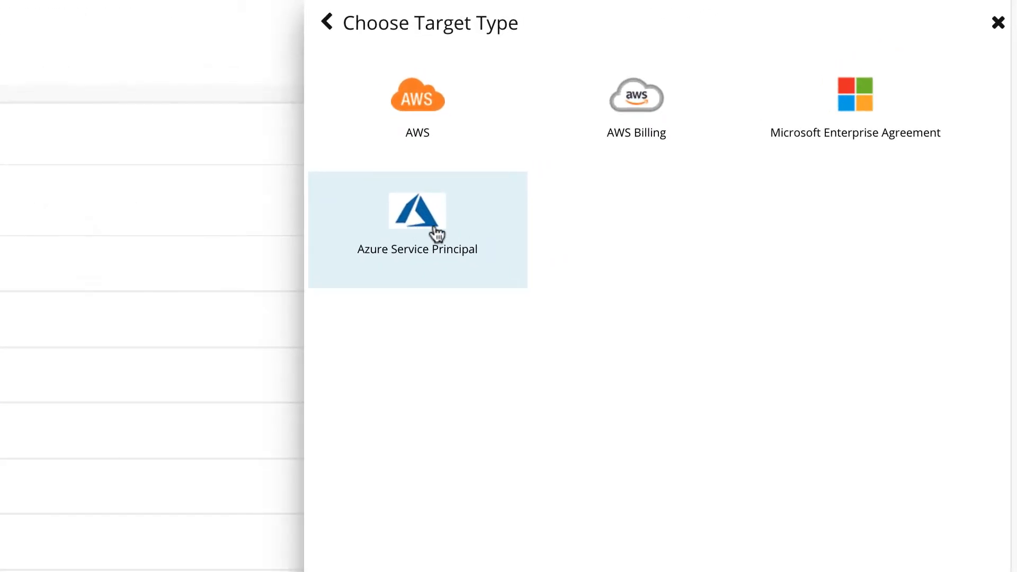
{"action": "left_click", "coordinate": [437, 233]}
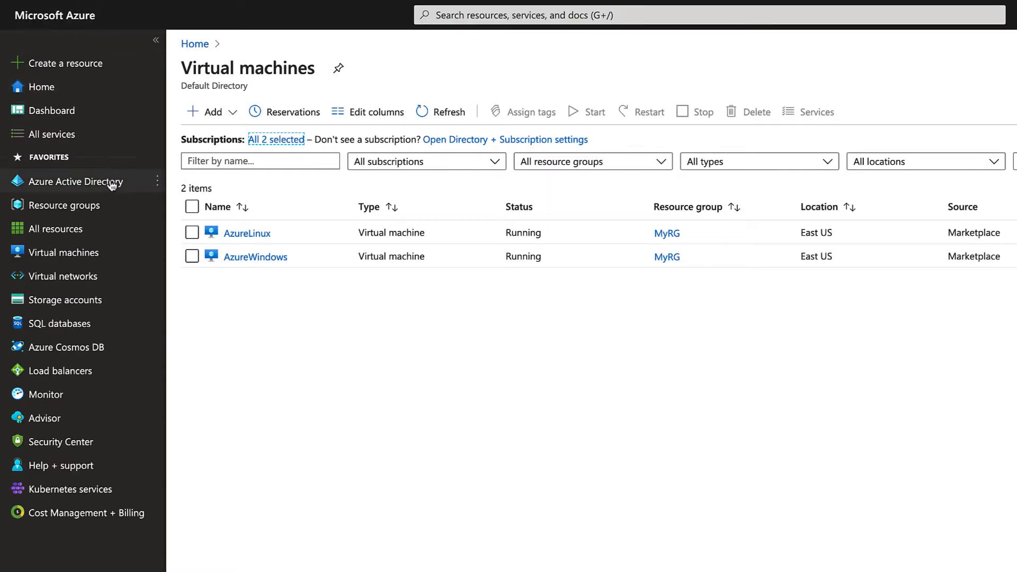
{"action": "left_click", "coordinate": [112, 184]}
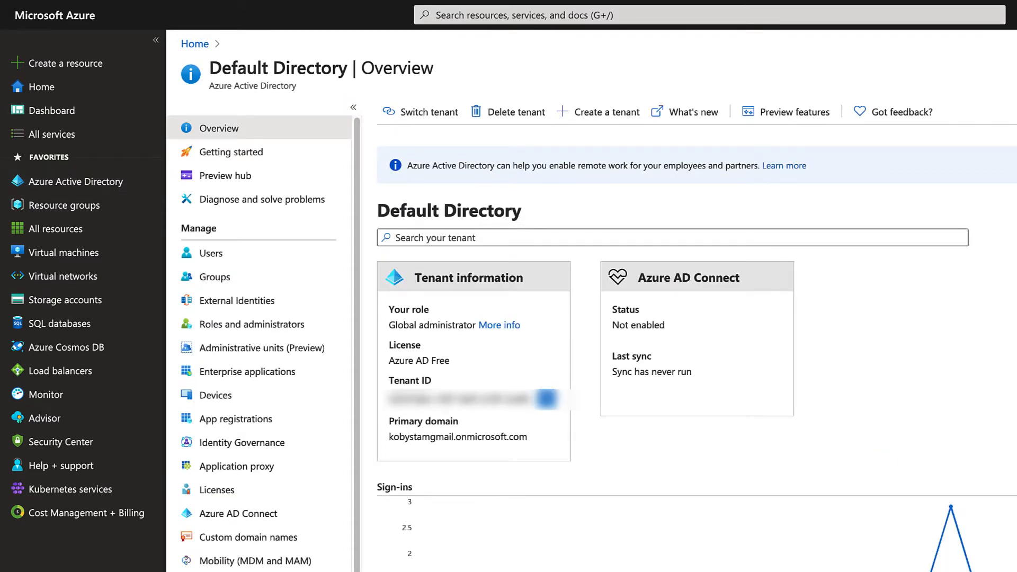
{"action": "left_click", "coordinate": [243, 423]}
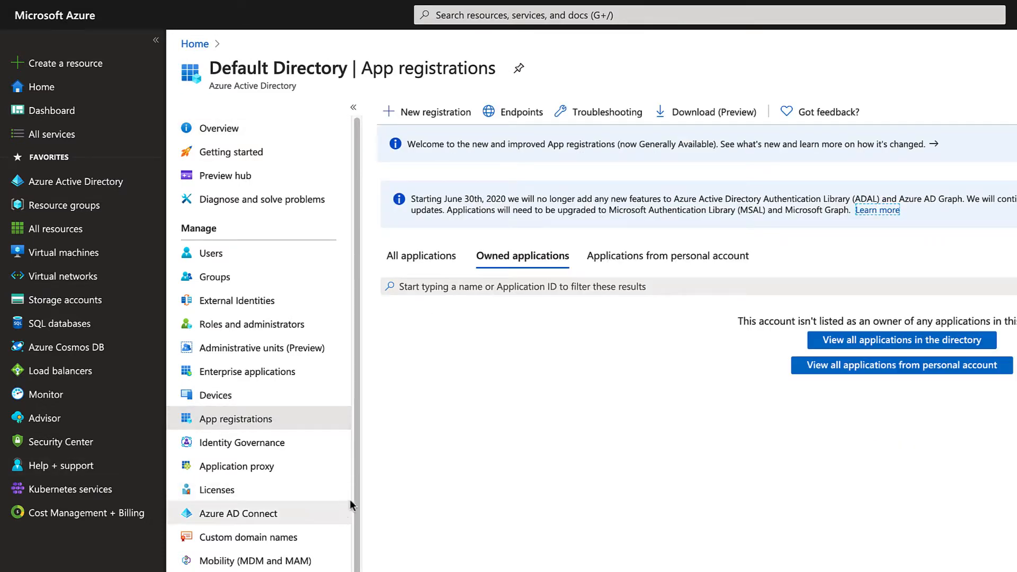
{"action": "left_click", "coordinate": [447, 114]}
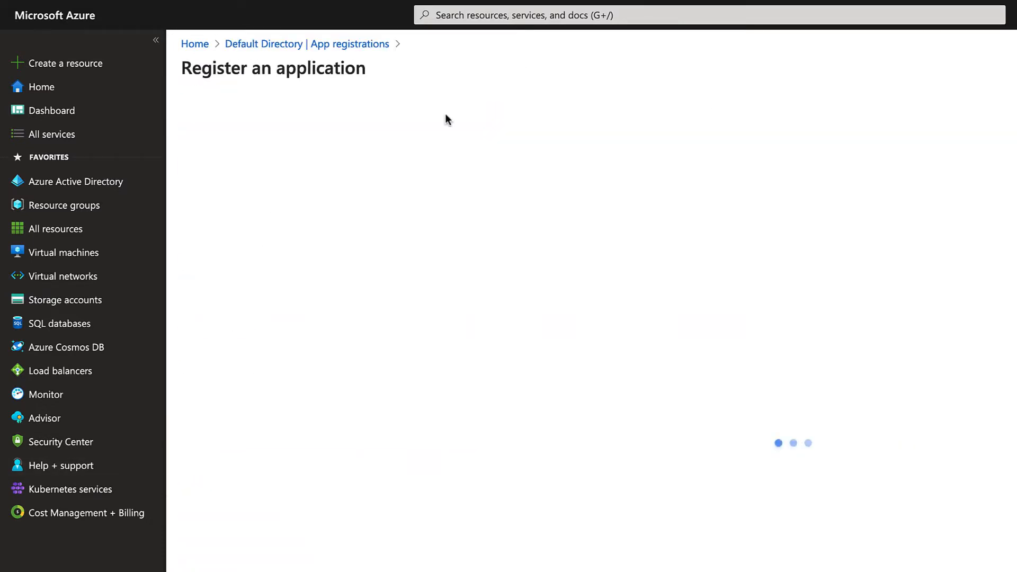
{"action": "left_click", "coordinate": [330, 169]}
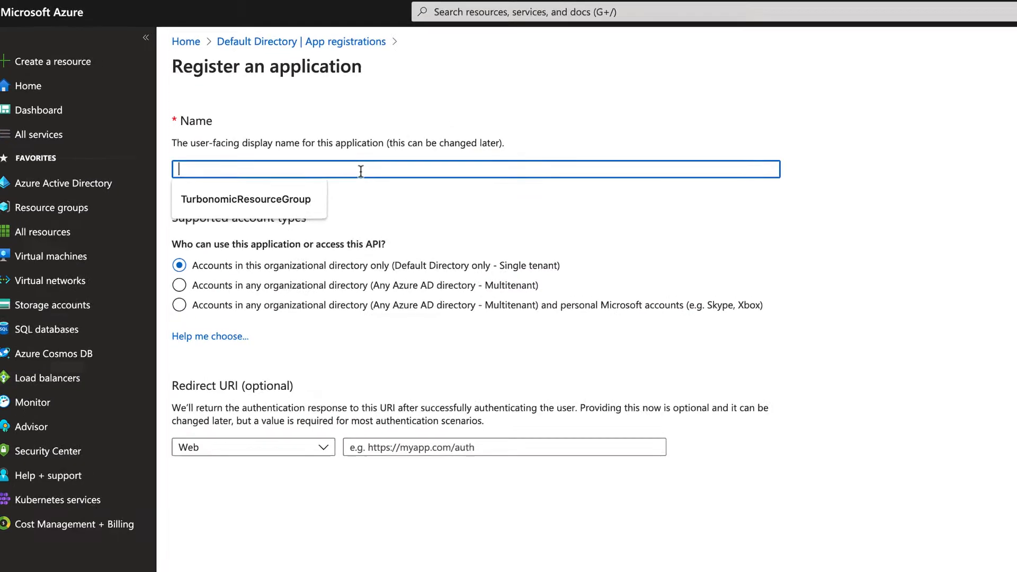
{"action": "type", "text": "Turbonomic"}
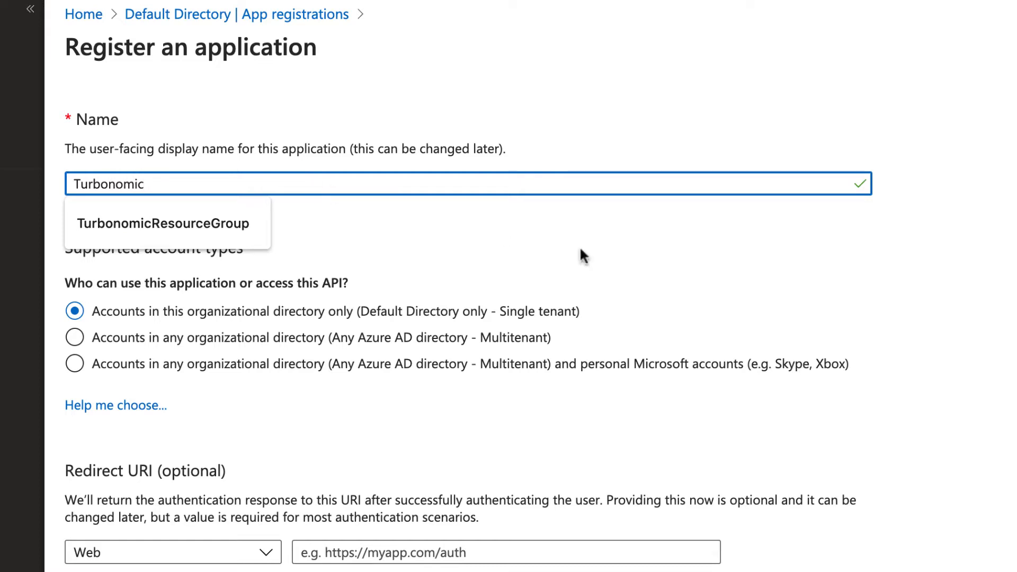
{"action": "left_click", "coordinate": [394, 551]}
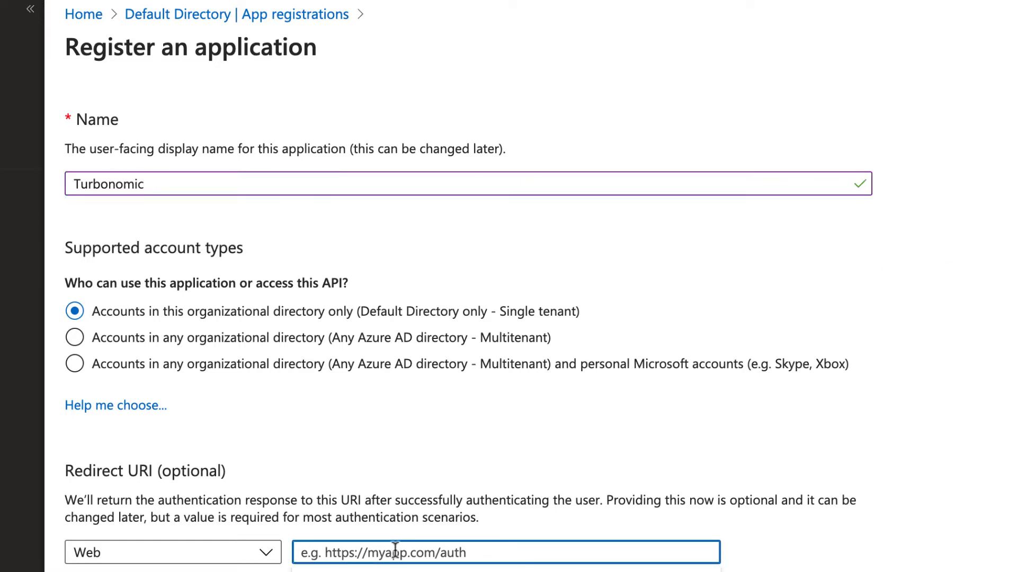
{"action": "type", "text": "https://t"}
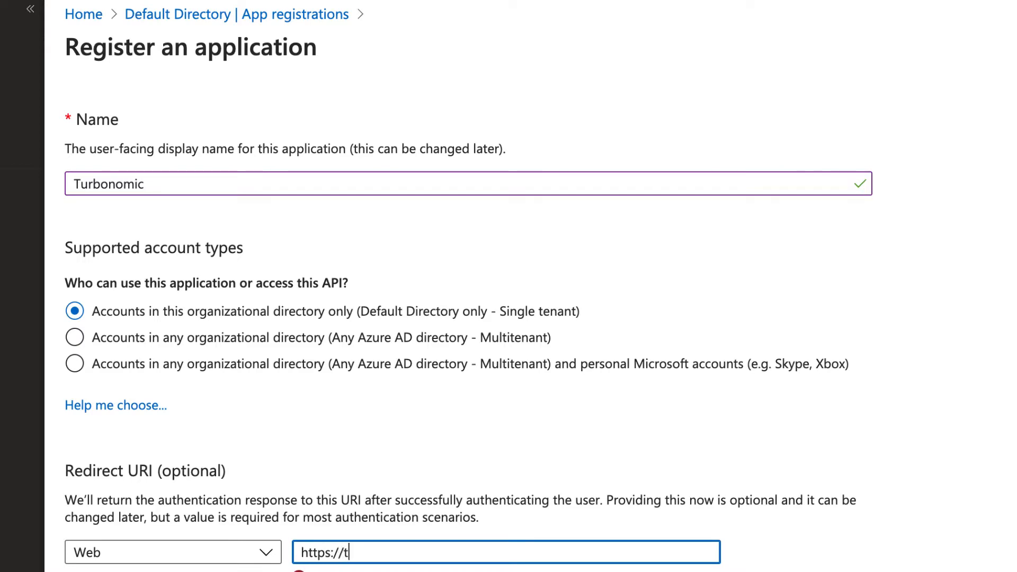
{"action": "type", "text": "urbonomic.com"}
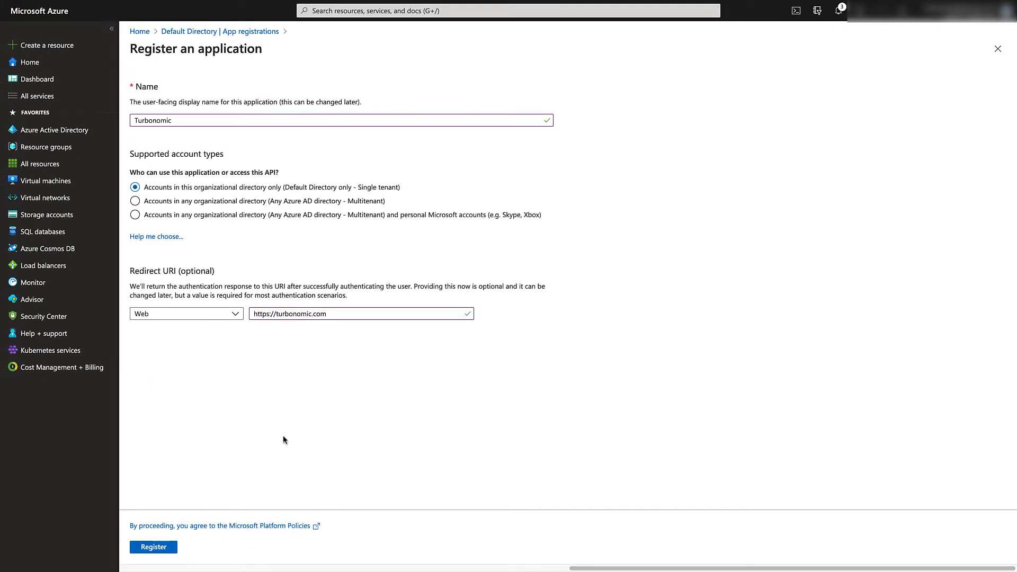
Step: Register the Turbonomic app, copy its client ID, and create and copy a client secret described 'secret'
{"action": "left_click", "coordinate": [154, 546]}
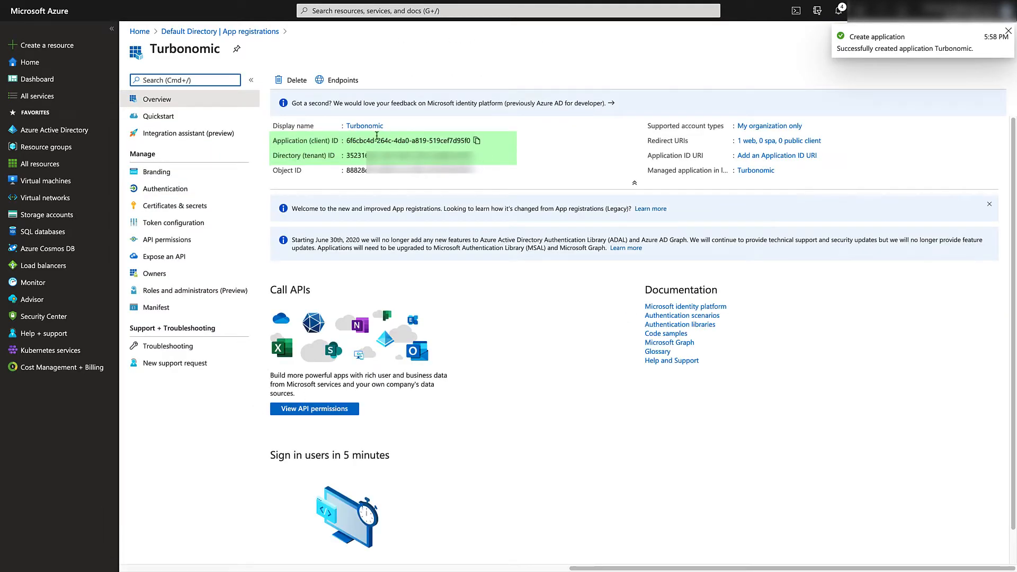
{"action": "left_click", "coordinate": [348, 141]}
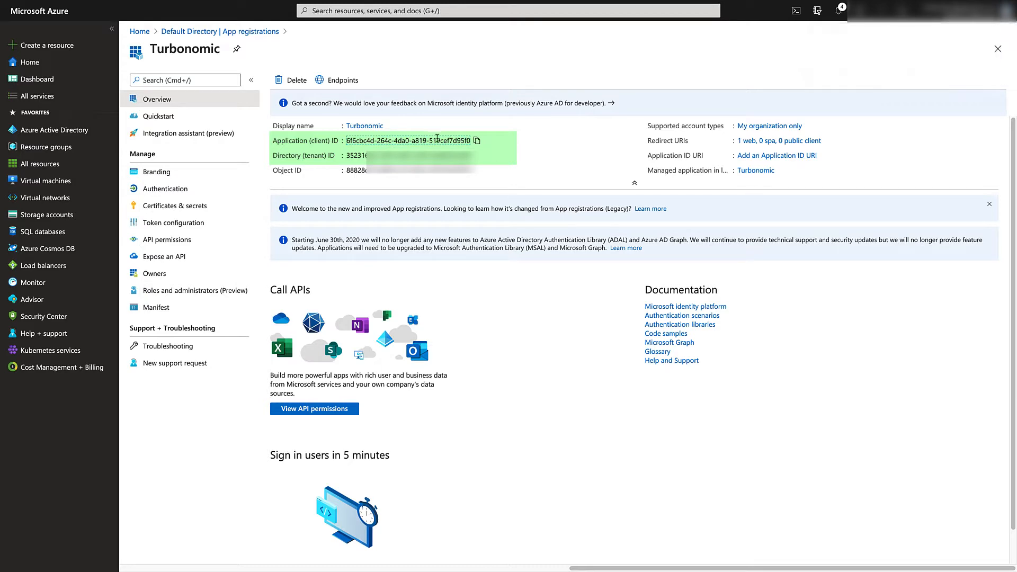
{"action": "left_click", "coordinate": [308, 132]}
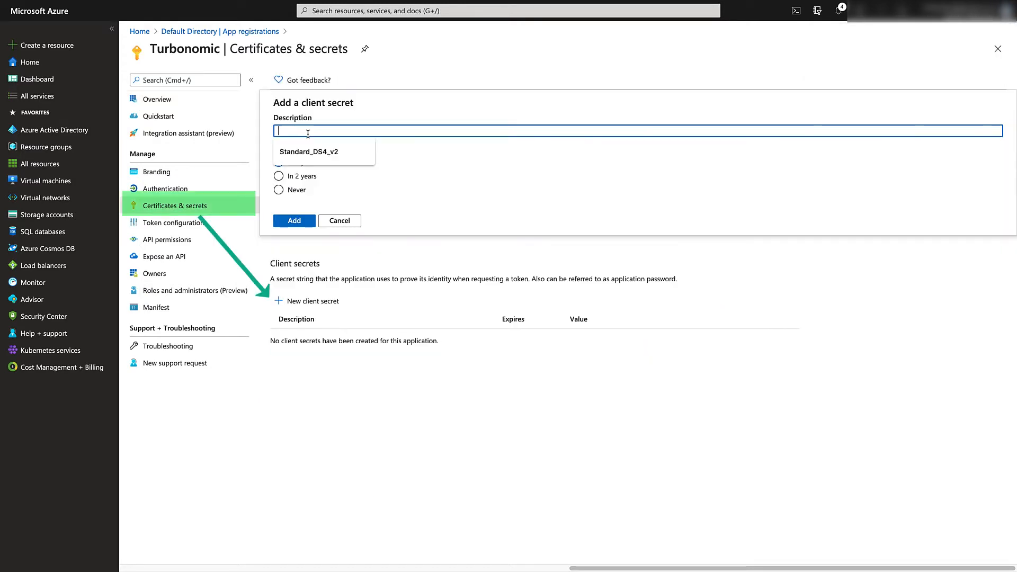
{"action": "type", "text": "secret"}
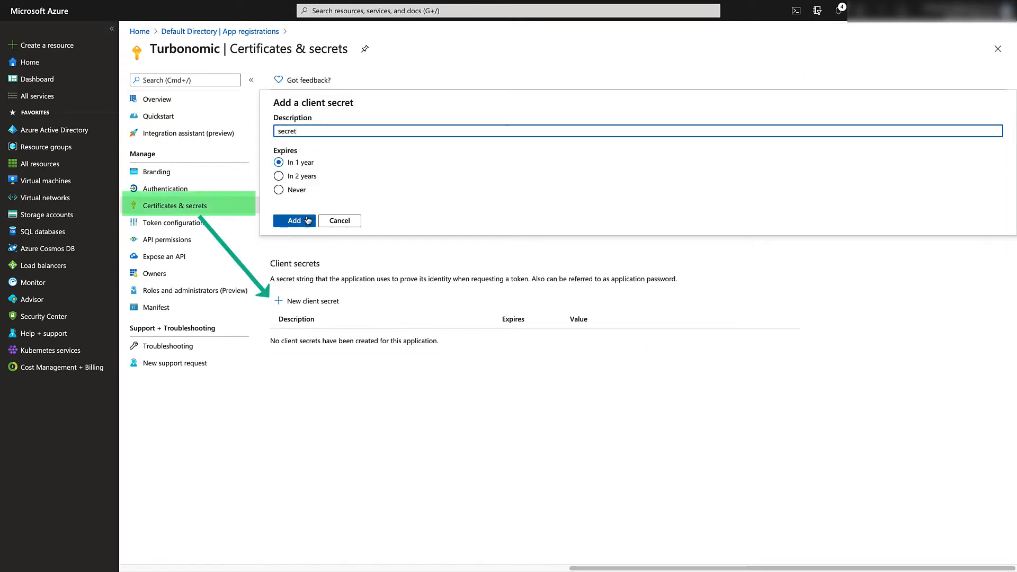
{"action": "left_click", "coordinate": [308, 221]}
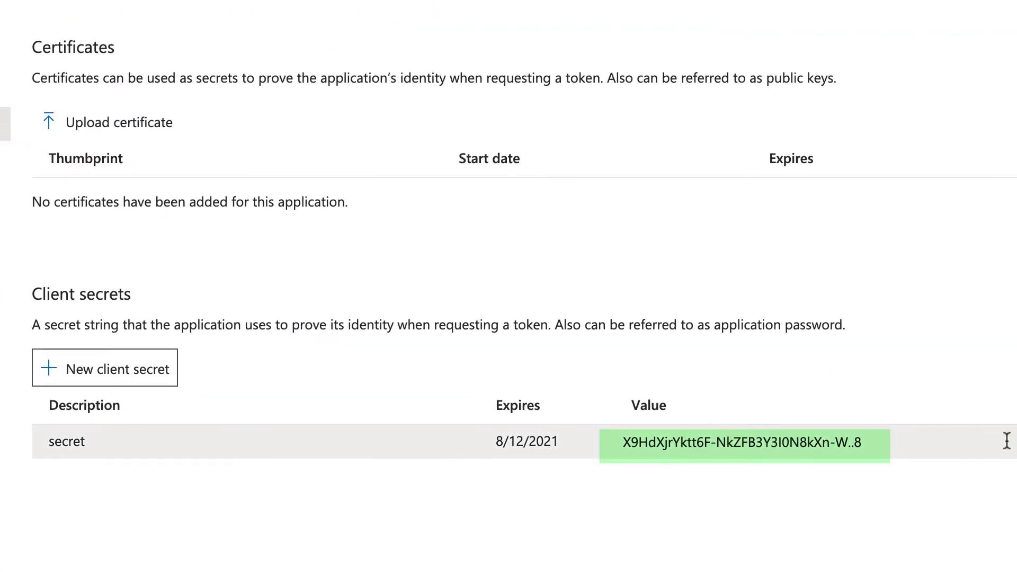
{"action": "left_click", "coordinate": [1016, 443]}
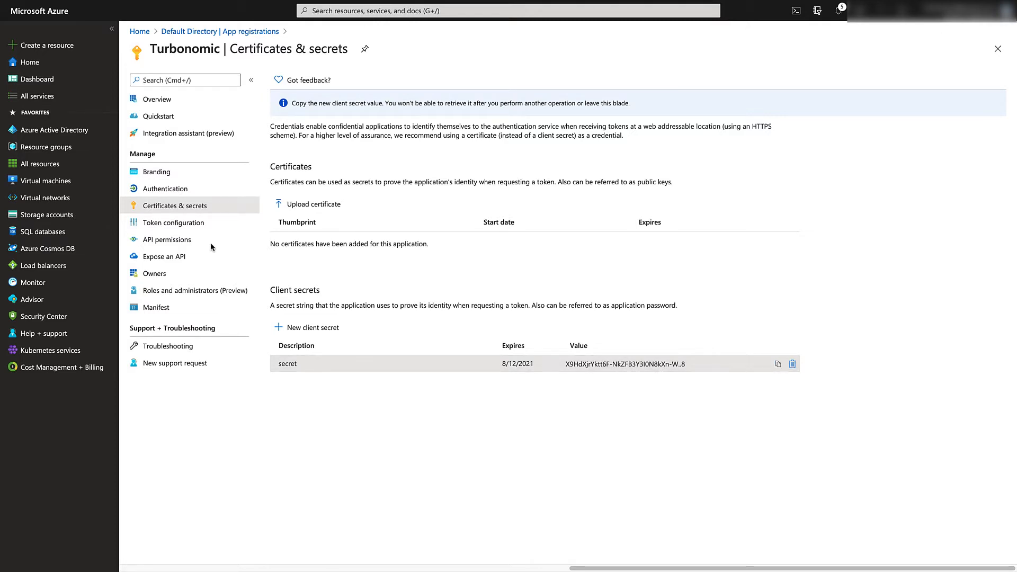
{"action": "left_click", "coordinate": [186, 245]}
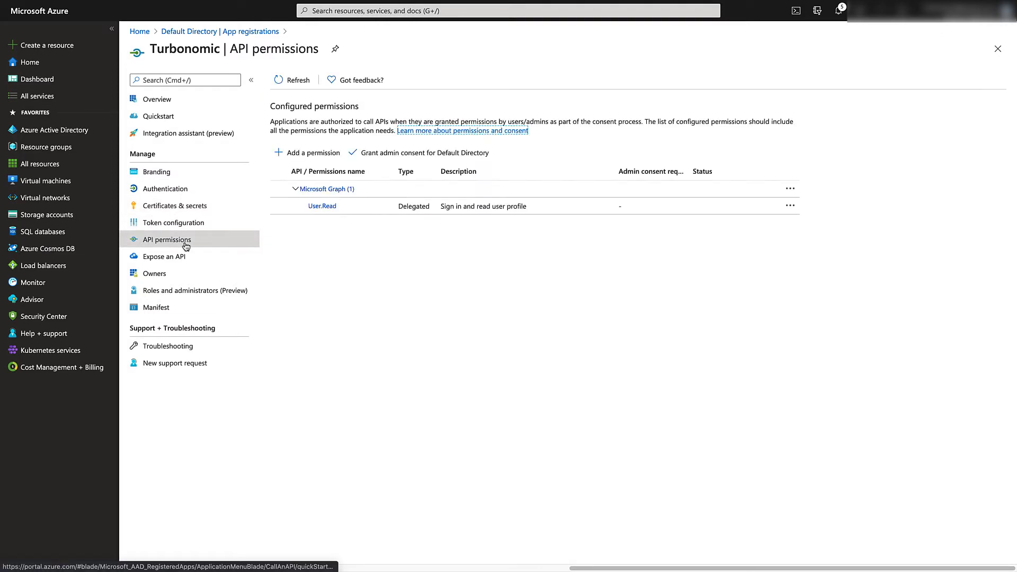
Step: Add the delegated Azure Service Management user_impersonation permission to the Turbonomic app
{"action": "left_click", "coordinate": [315, 159]}
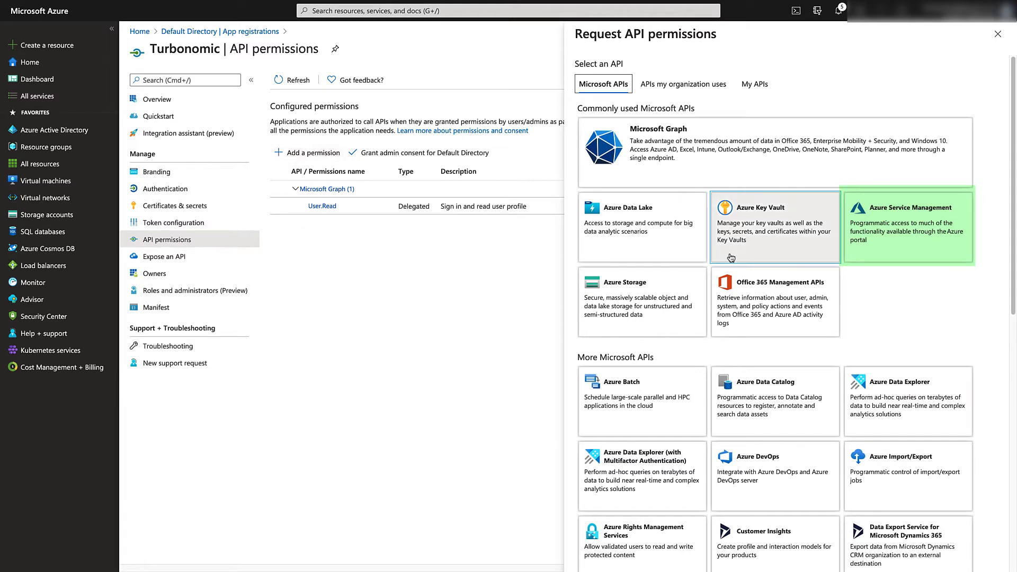
{"action": "left_click", "coordinate": [913, 219]}
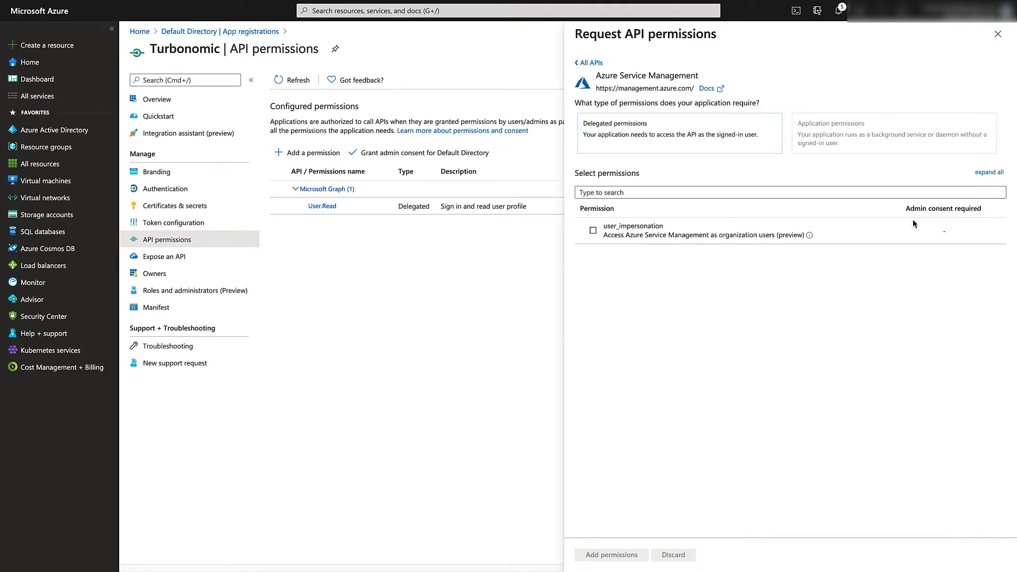
{"action": "left_click", "coordinate": [593, 230]}
{"action": "left_click", "coordinate": [621, 559]}
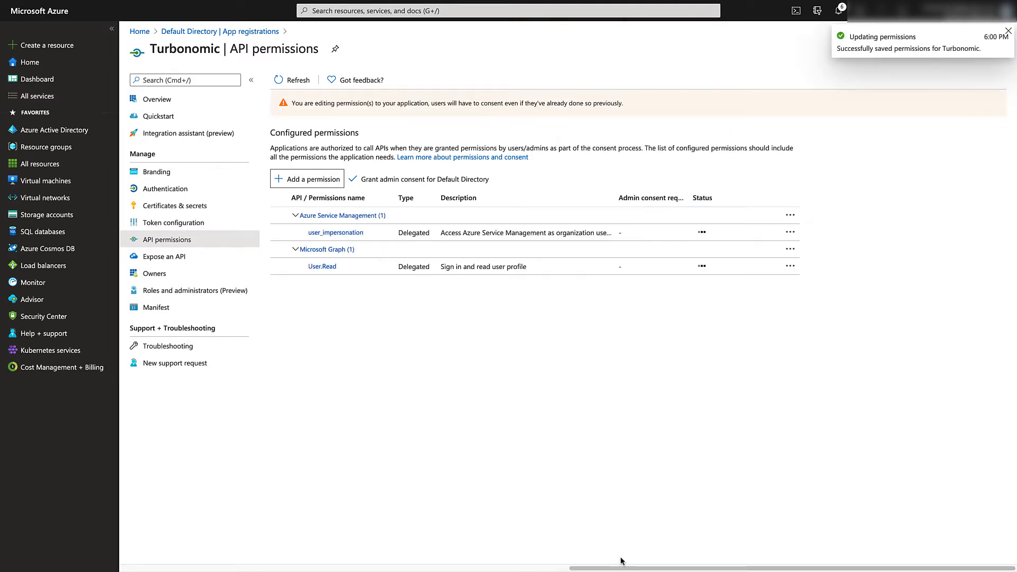
{"action": "left_click", "coordinate": [508, 11]}
{"action": "type", "text": "sub"}
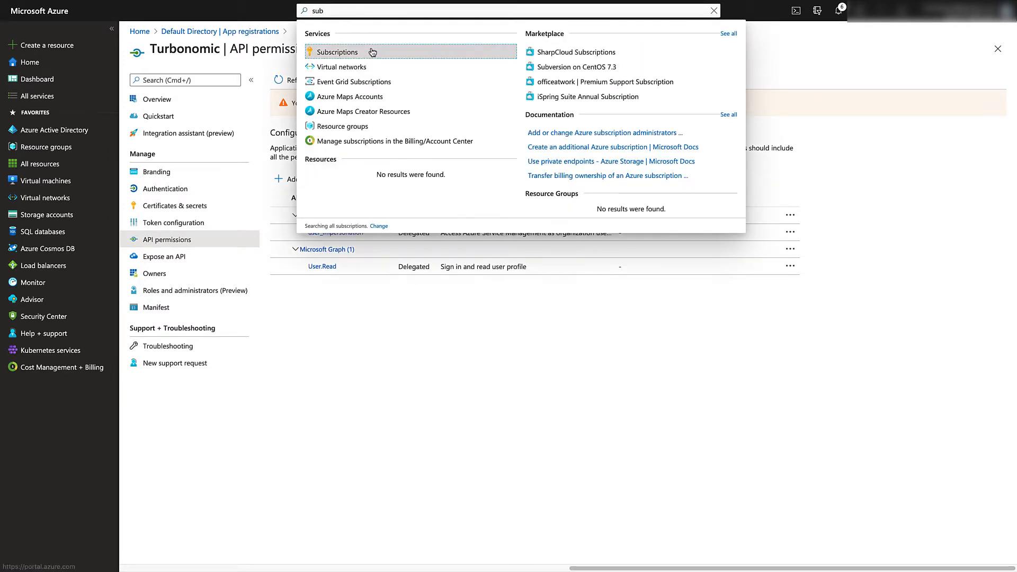
Step: Start a new role assignment in Access control (IAM) of the Product Marketing Primary PAYG subscription
{"action": "left_click", "coordinate": [370, 51]}
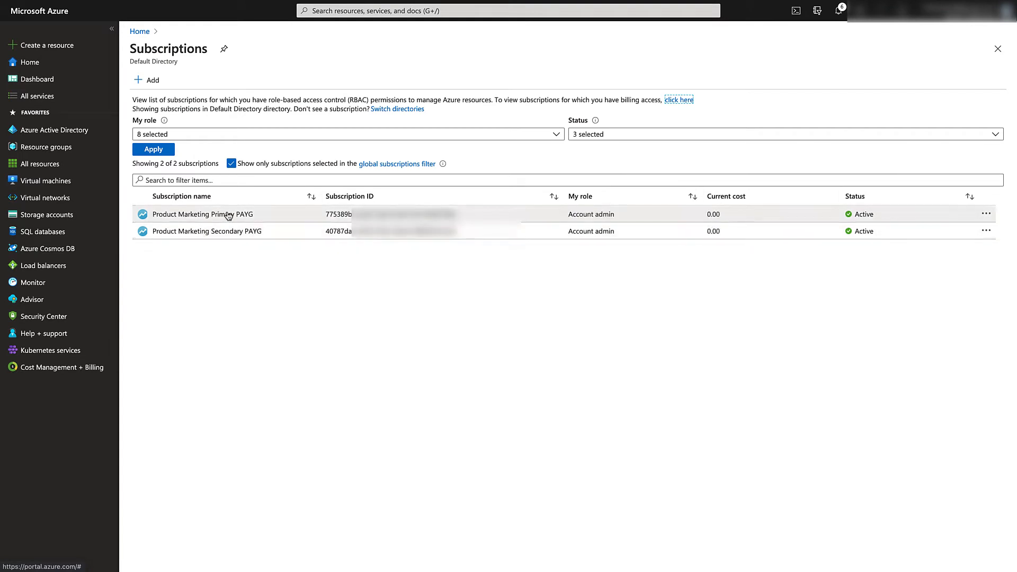
{"action": "left_click", "coordinate": [246, 215]}
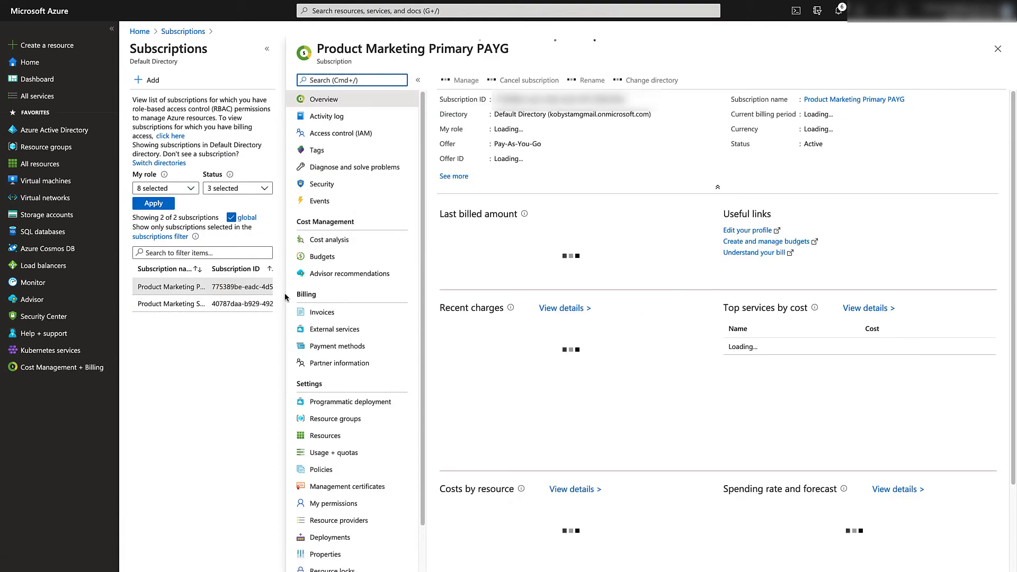
{"action": "left_click", "coordinate": [350, 133]}
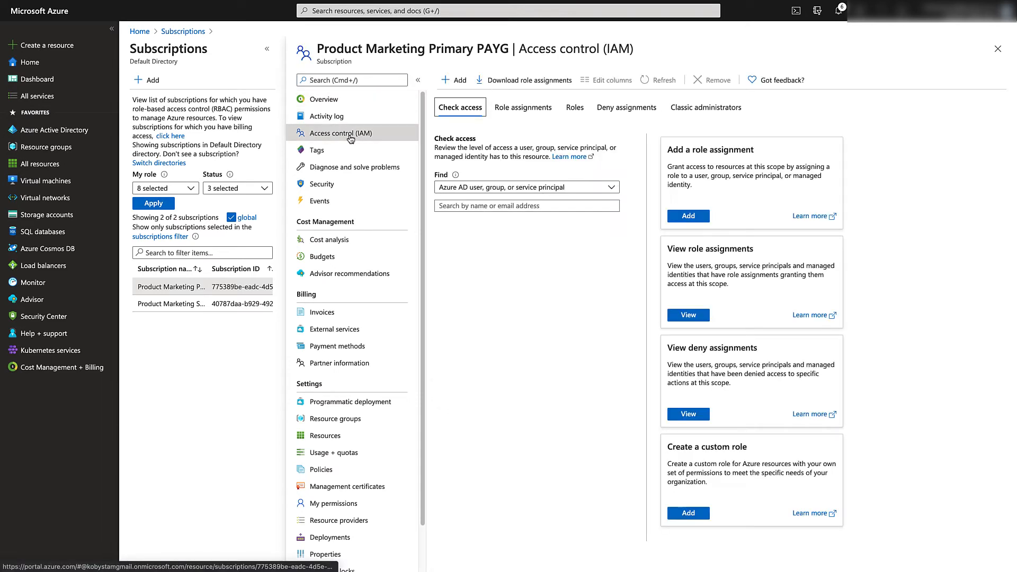
{"action": "left_click", "coordinate": [459, 80]}
{"action": "left_click", "coordinate": [473, 99]}
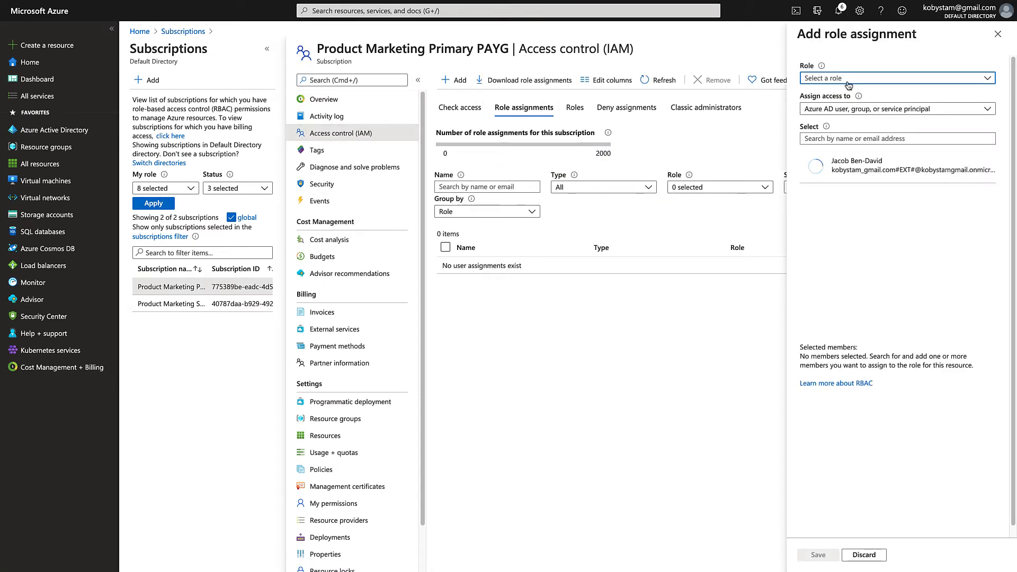
Step: Assign the Contributor role to the Turbonomic app and save it
{"action": "left_click", "coordinate": [848, 81]}
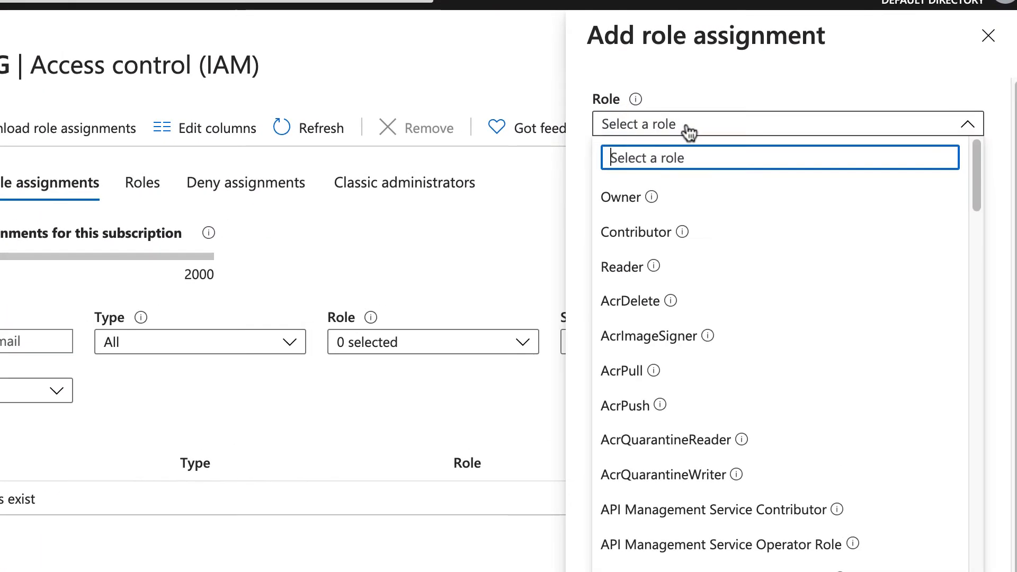
{"action": "left_click", "coordinate": [643, 230]}
{"action": "left_click", "coordinate": [670, 251]}
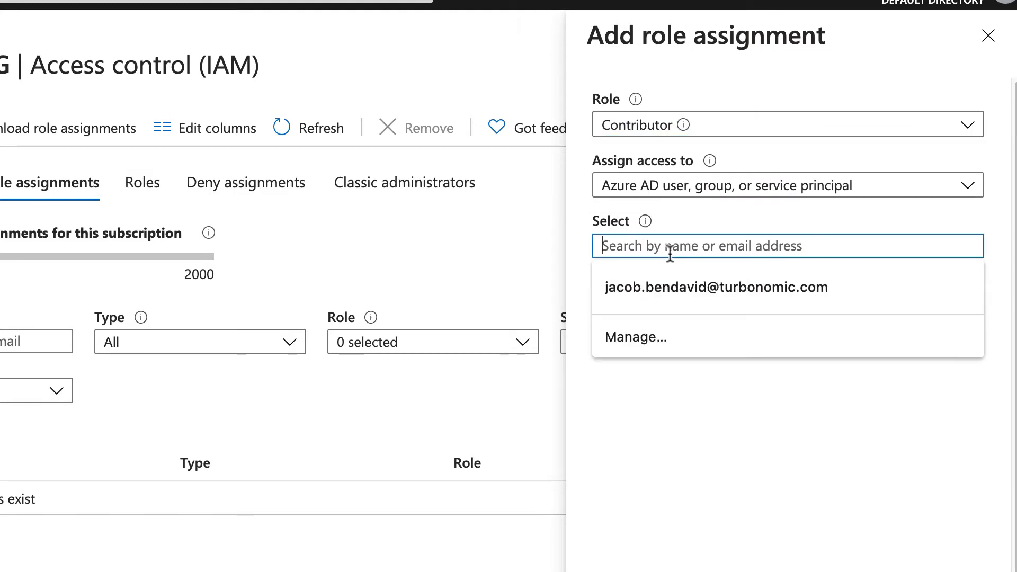
{"action": "type", "text": "turbo"}
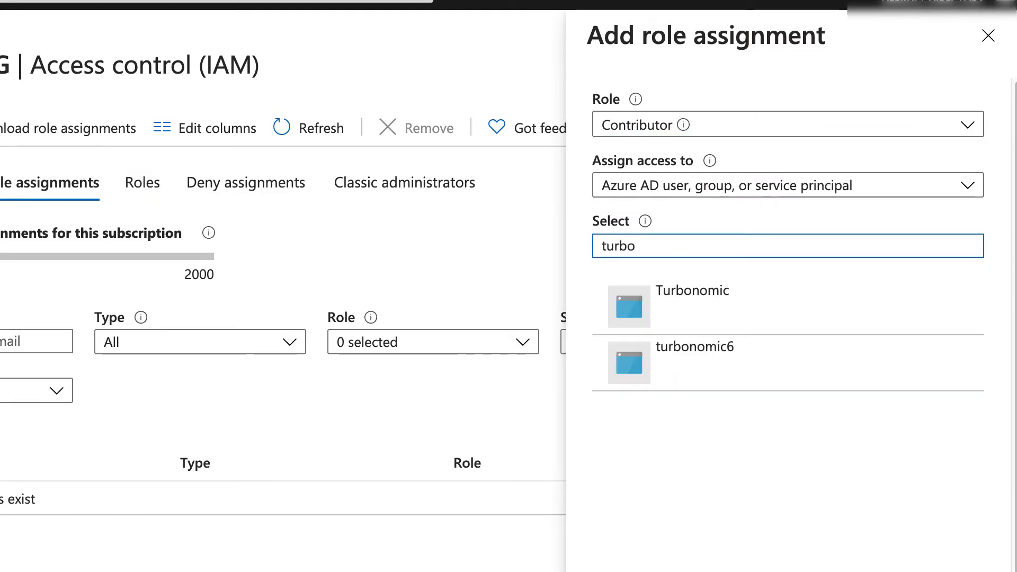
{"action": "left_click", "coordinate": [715, 303]}
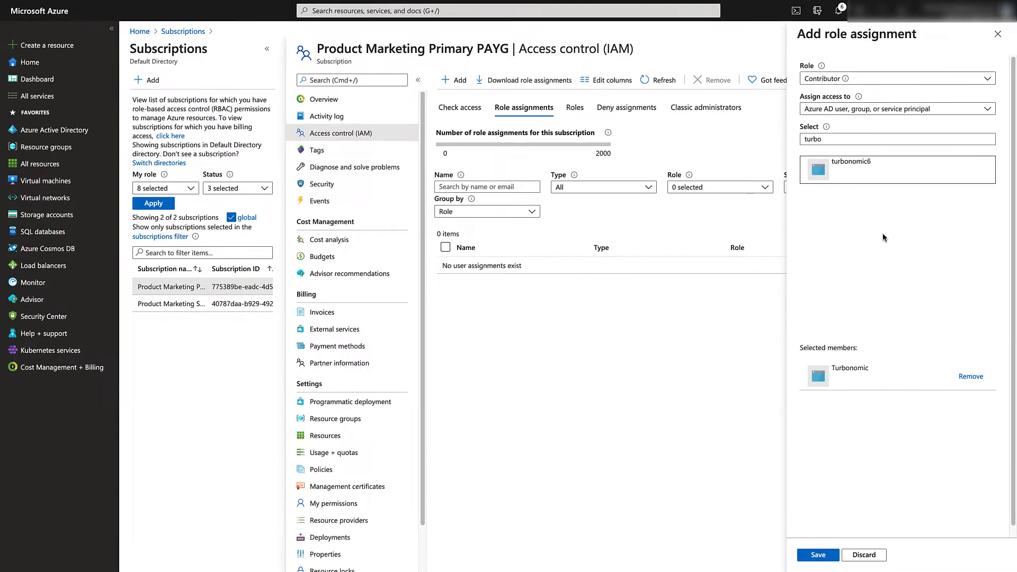
{"action": "left_click", "coordinate": [819, 554]}
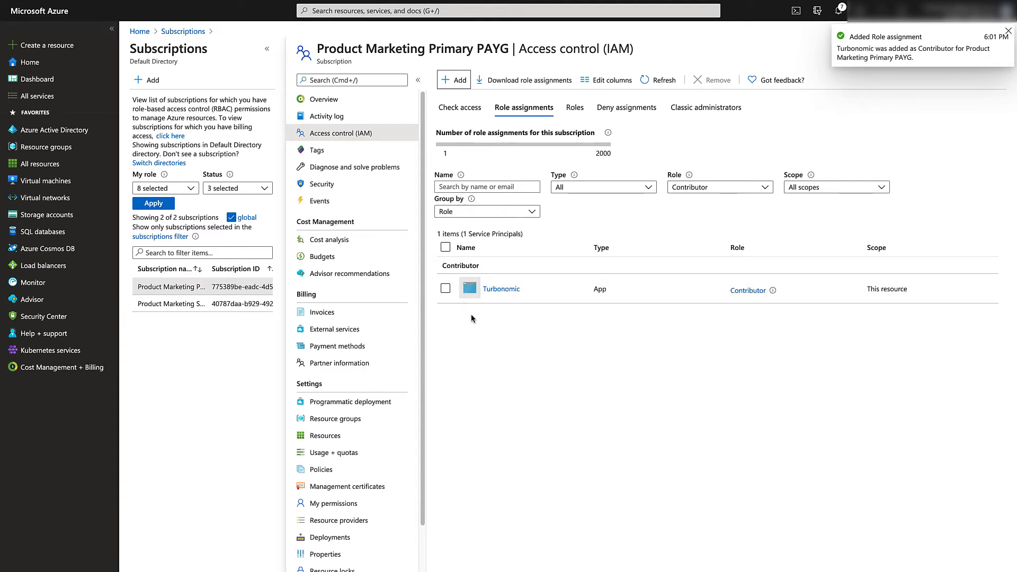
{"action": "left_click", "coordinate": [167, 308]}
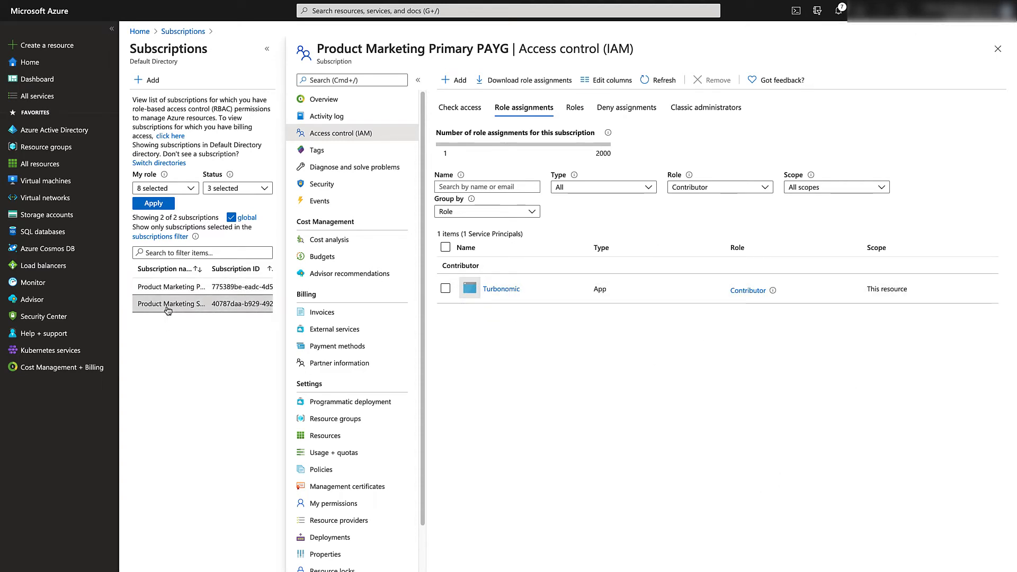
Step: Assign the Reader role on the Secondary PAYG subscription to the Turbonomic app
{"action": "left_click", "coordinate": [458, 85]}
{"action": "left_click", "coordinate": [473, 99]}
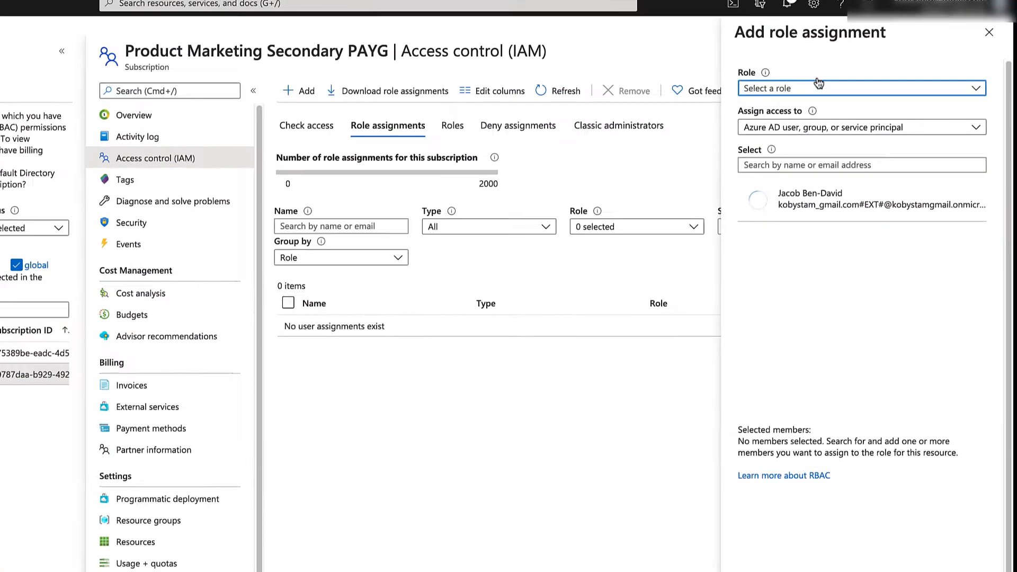
{"action": "left_click", "coordinate": [817, 87]}
{"action": "left_click", "coordinate": [787, 187]}
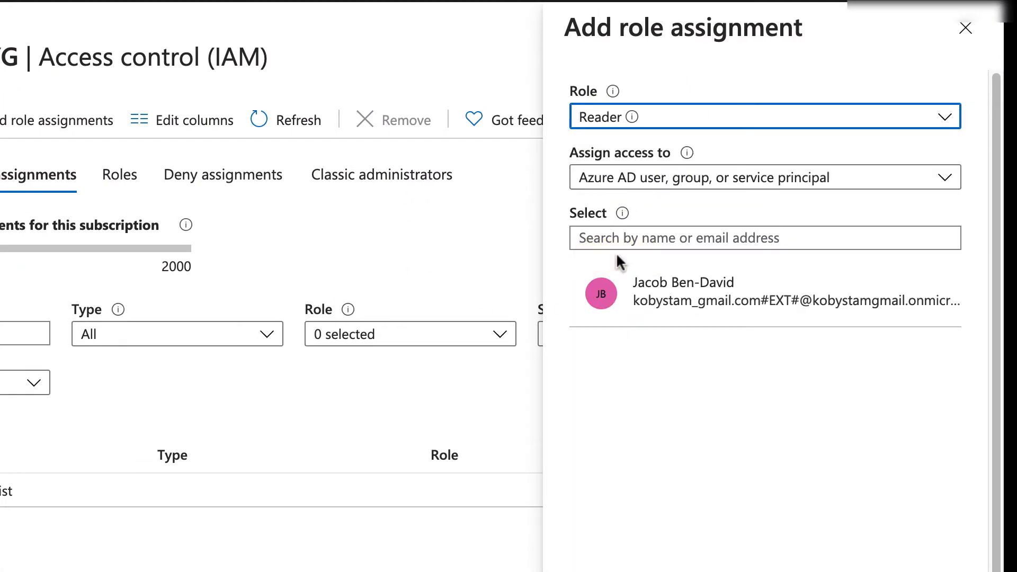
{"action": "left_click", "coordinate": [692, 238]}
{"action": "type", "text": "turbo"}
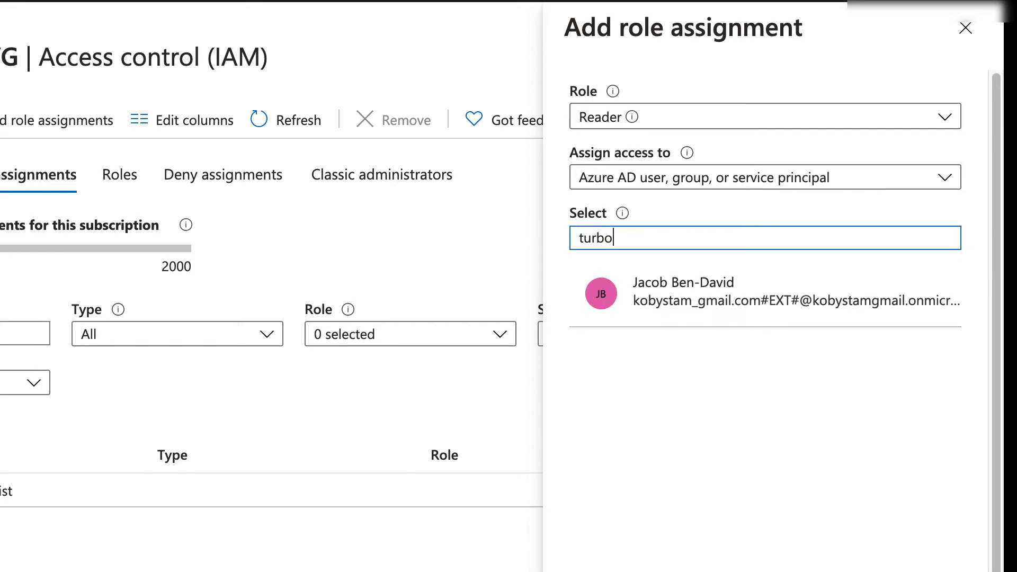
{"action": "left_click", "coordinate": [682, 324]}
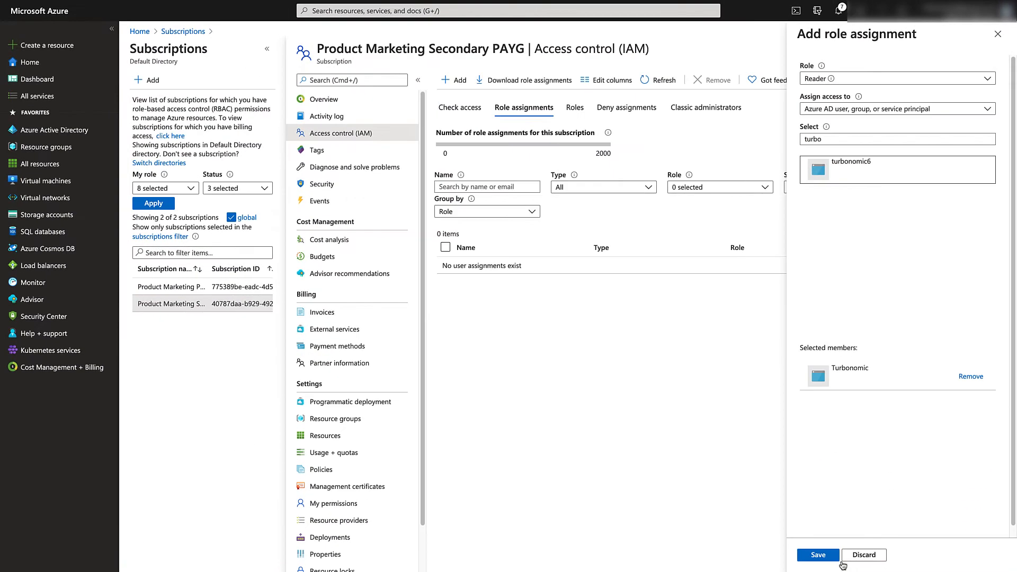
{"action": "left_click", "coordinate": [815, 557]}
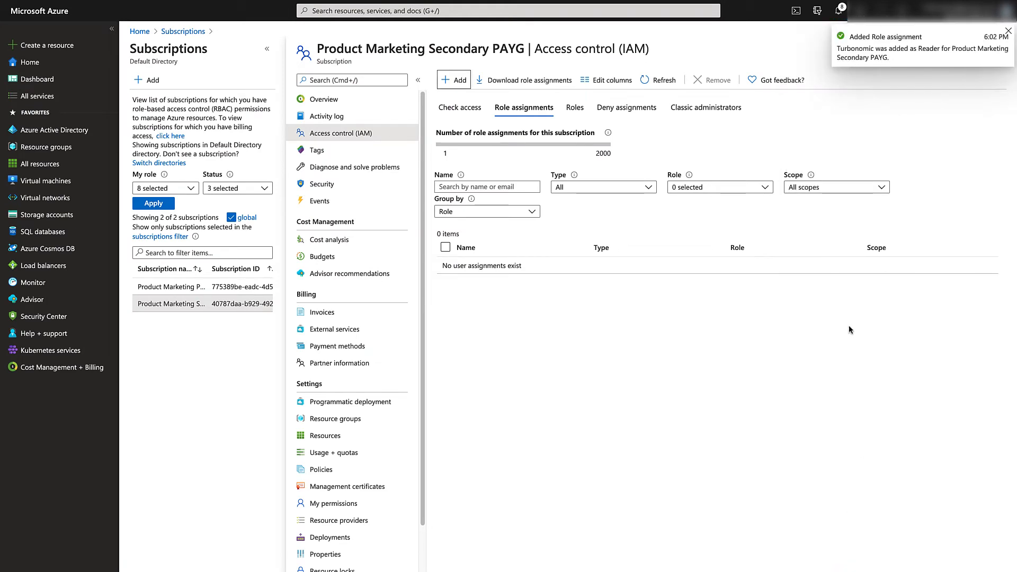
Step: Assign the Storage Account Contributor role to the Turbonomic app and save it
{"action": "left_click", "coordinate": [454, 80]}
{"action": "left_click", "coordinate": [503, 104]}
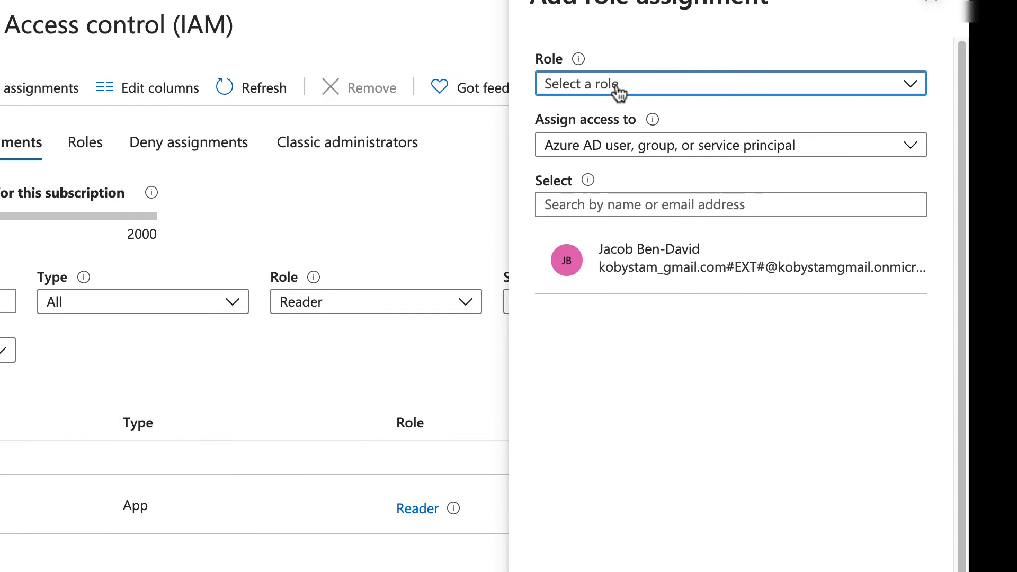
{"action": "left_click", "coordinate": [619, 93]}
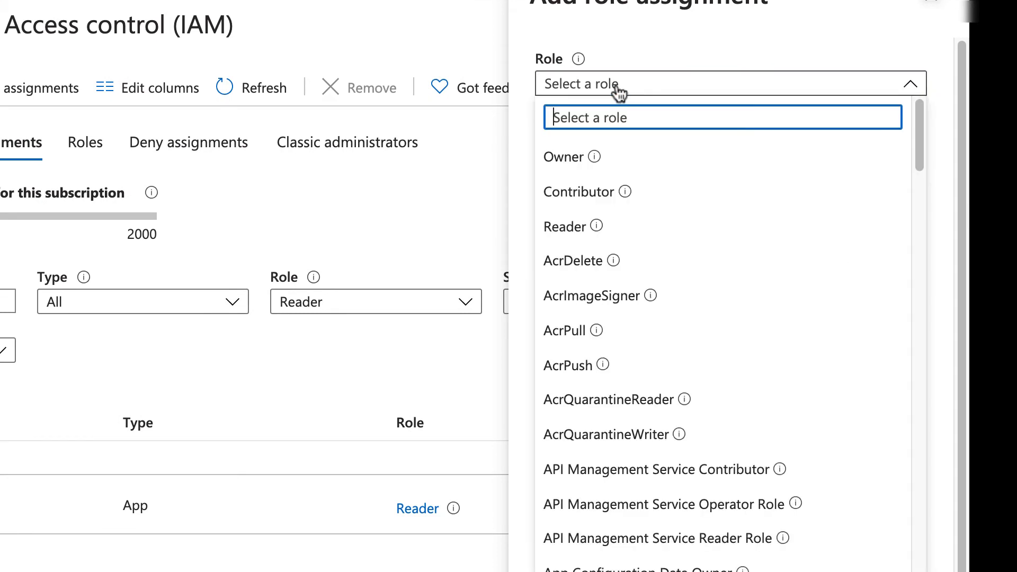
{"action": "type", "text": "sto"}
{"action": "left_click", "coordinate": [669, 402]}
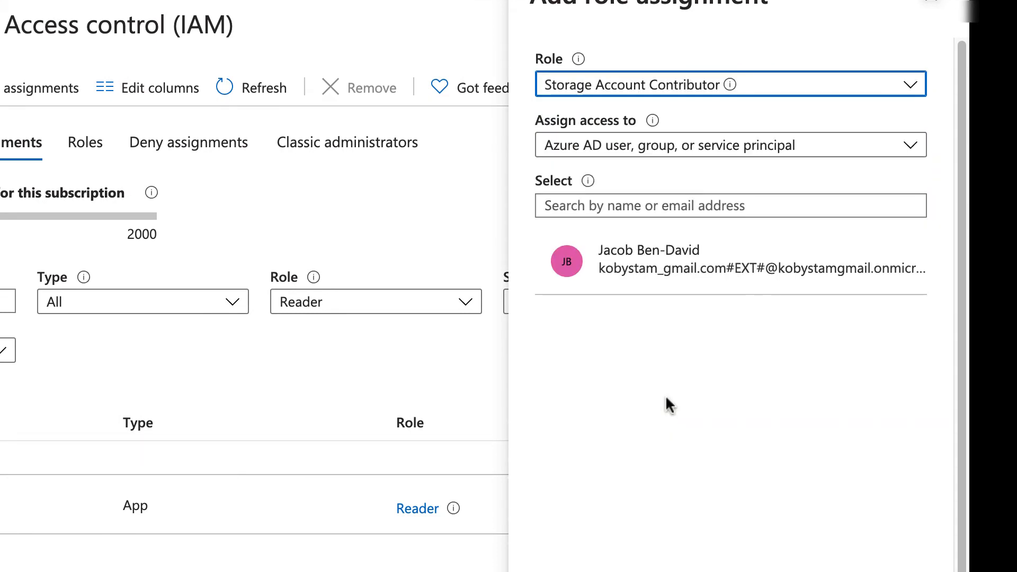
{"action": "left_click", "coordinate": [632, 205]}
{"action": "type", "text": "t"}
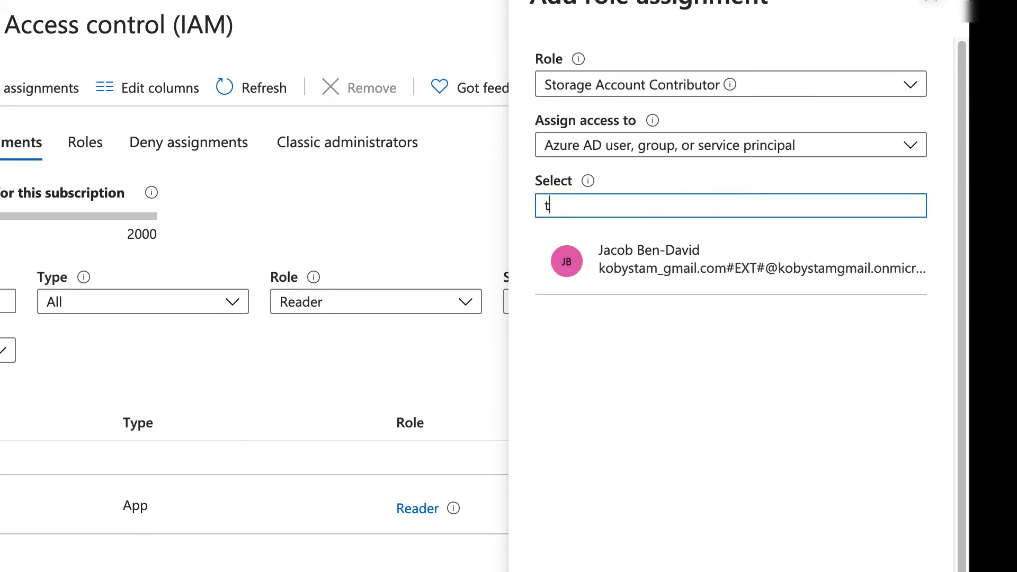
{"action": "type", "text": "urbonomi"}
{"action": "left_click", "coordinate": [783, 268]}
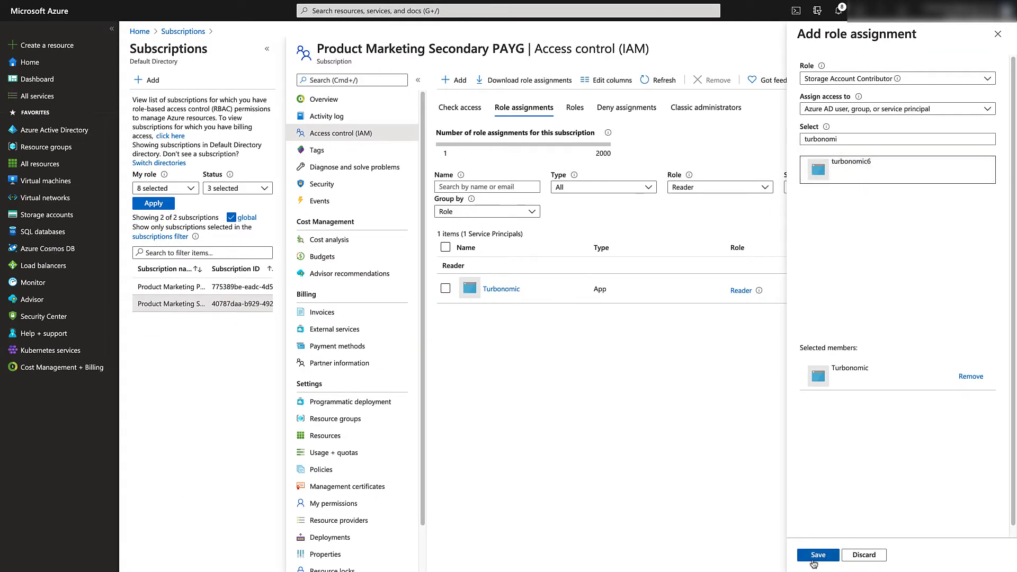
{"action": "left_click", "coordinate": [814, 556]}
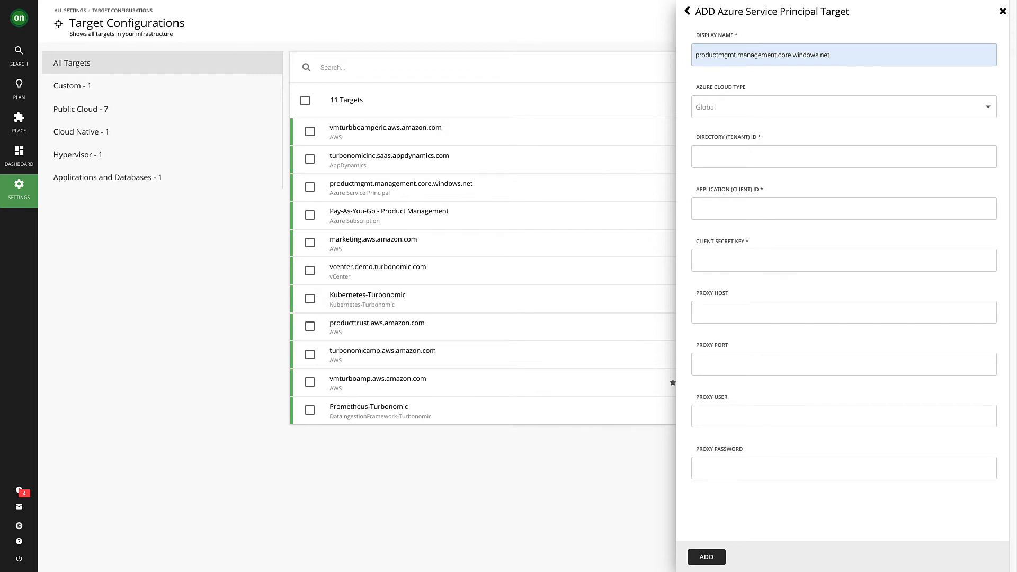
Step: Paste the tenant ID, client ID and client secret, name the target 'PMM Azure Subscription', and add it
{"action": "left_click", "coordinate": [733, 161]}
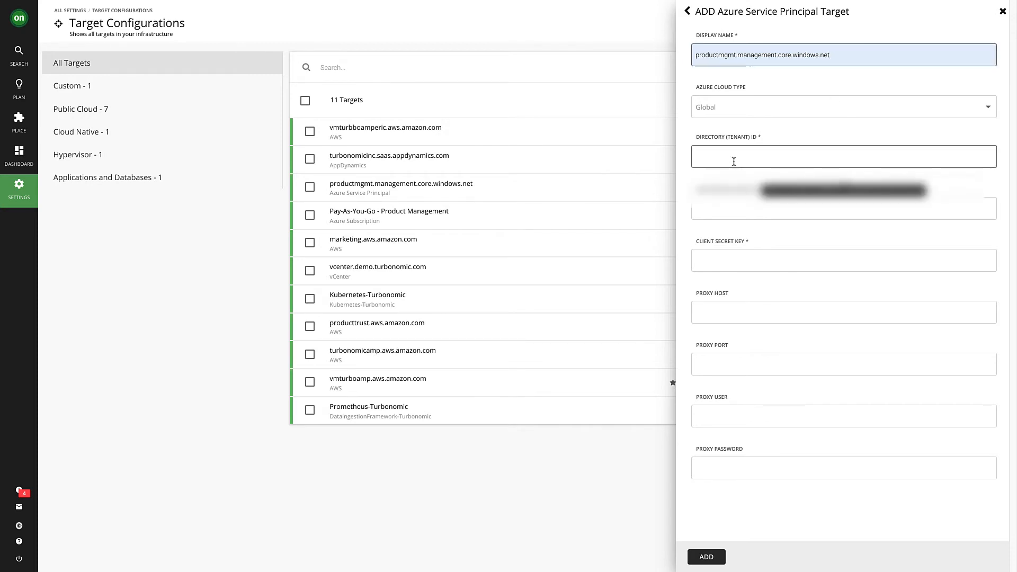
{"action": "key", "text": "ctrl+v"}
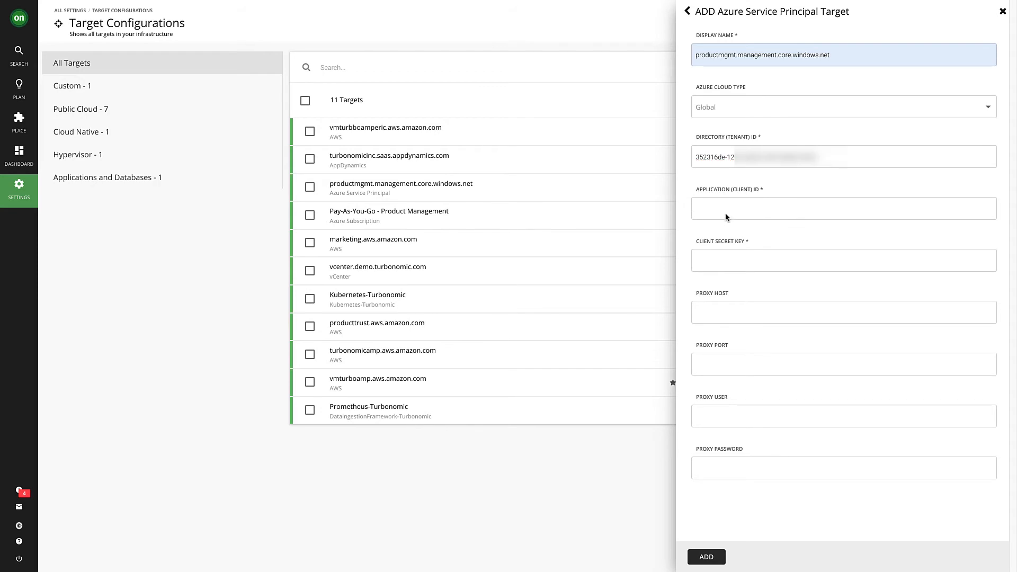
{"action": "right_click", "coordinate": [727, 217]}
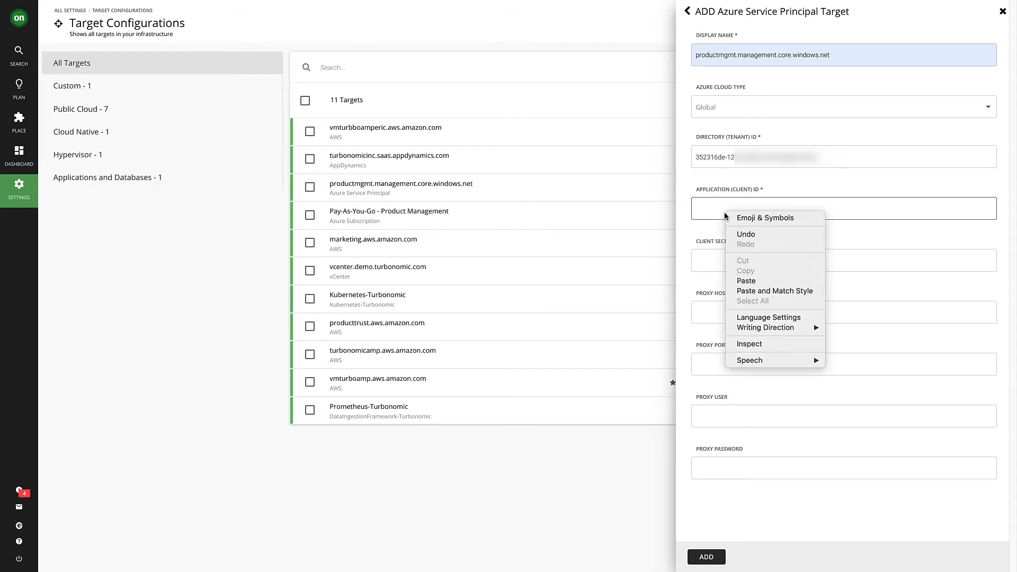
{"action": "left_click", "coordinate": [753, 281]}
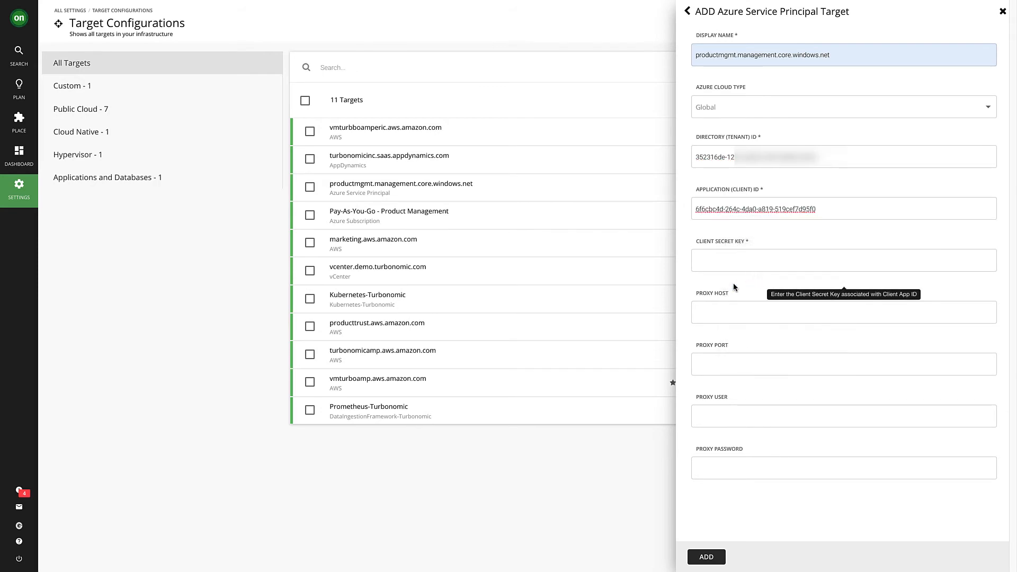
{"action": "right_click", "coordinate": [718, 261]}
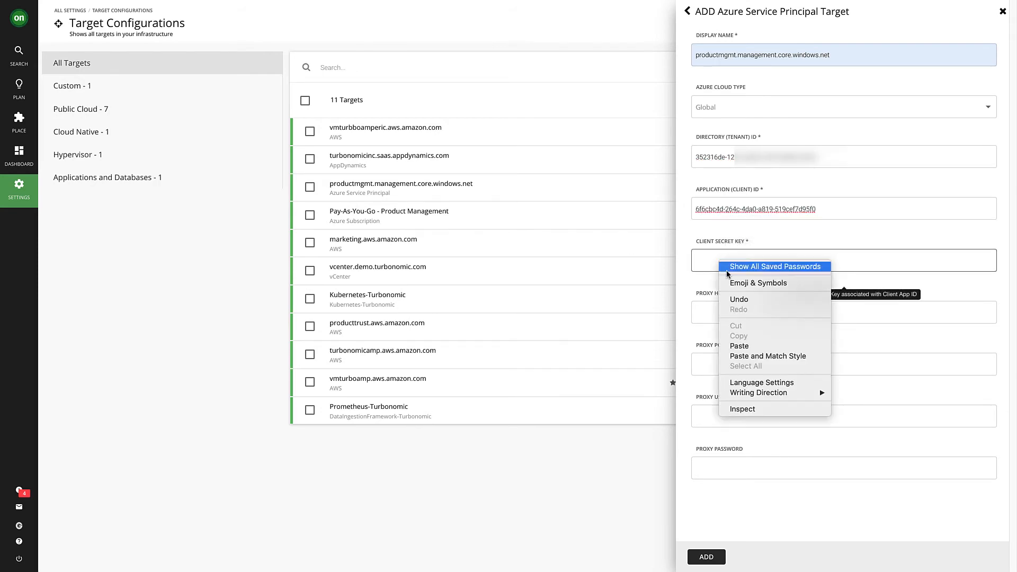
{"action": "left_click", "coordinate": [753, 345]}
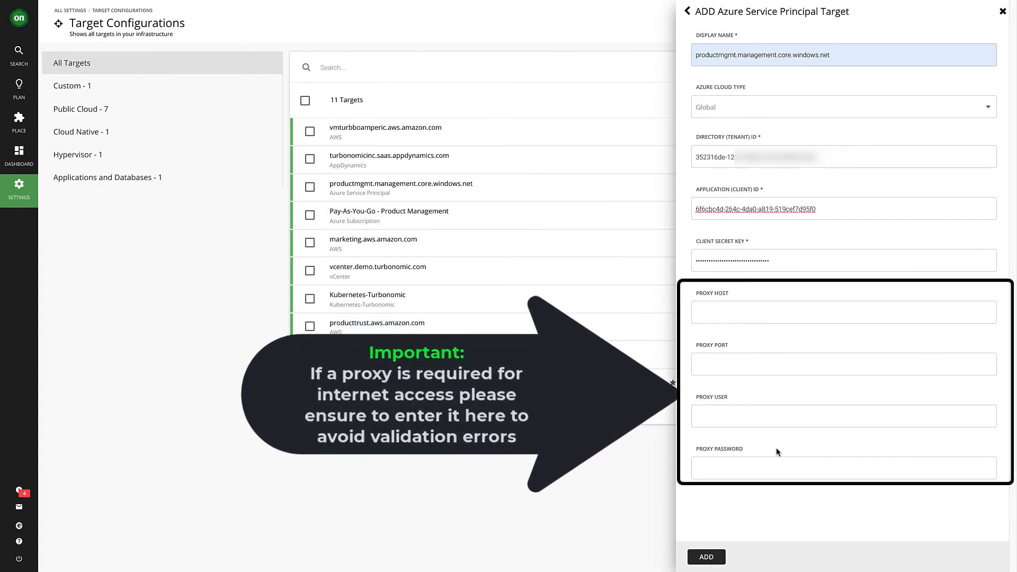
{"action": "triple_click", "coordinate": [816, 59]}
{"action": "type", "text": "PMM Azure S"}
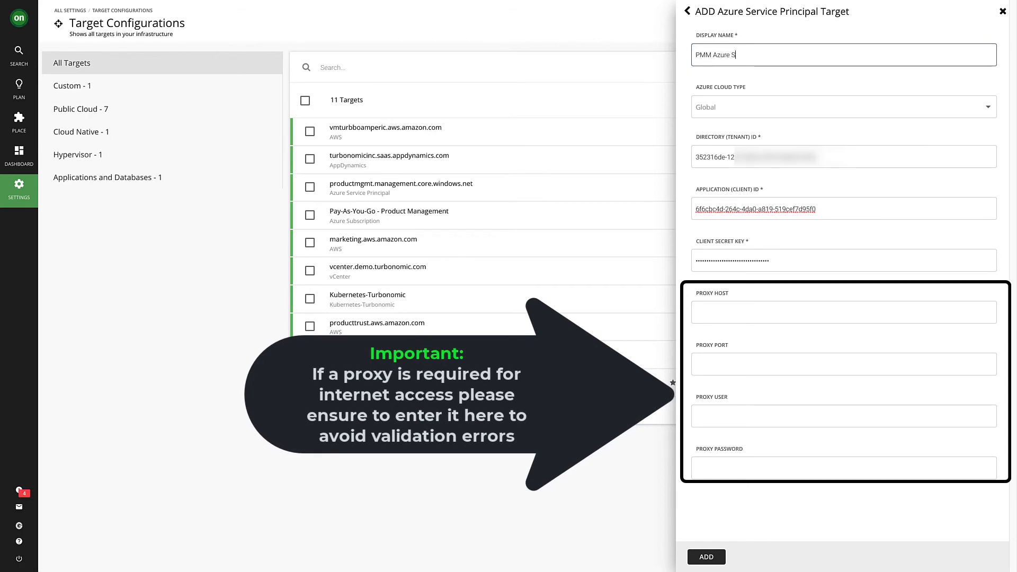
{"action": "type", "text": "ubscription"}
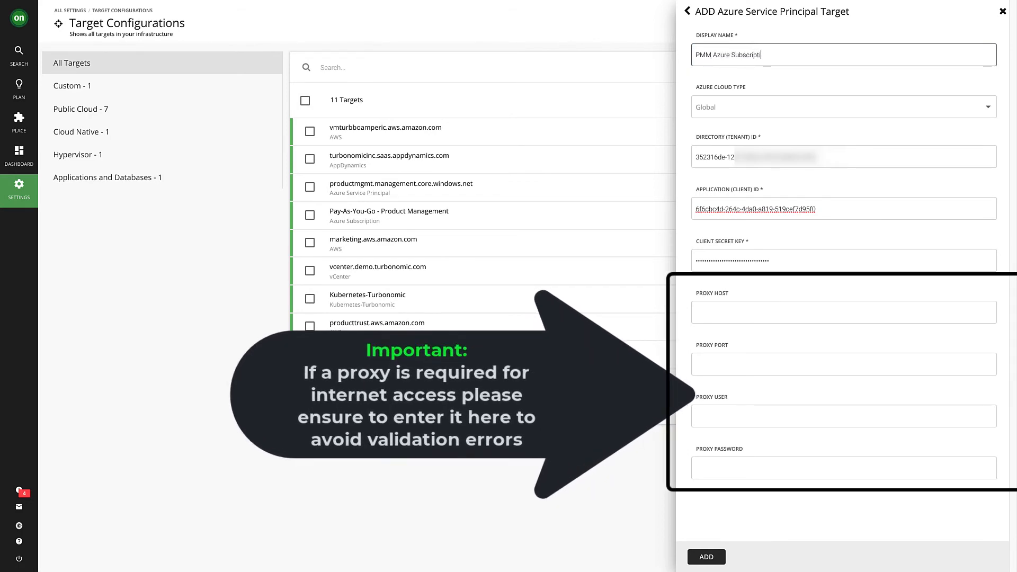
{"action": "left_click", "coordinate": [716, 559]}
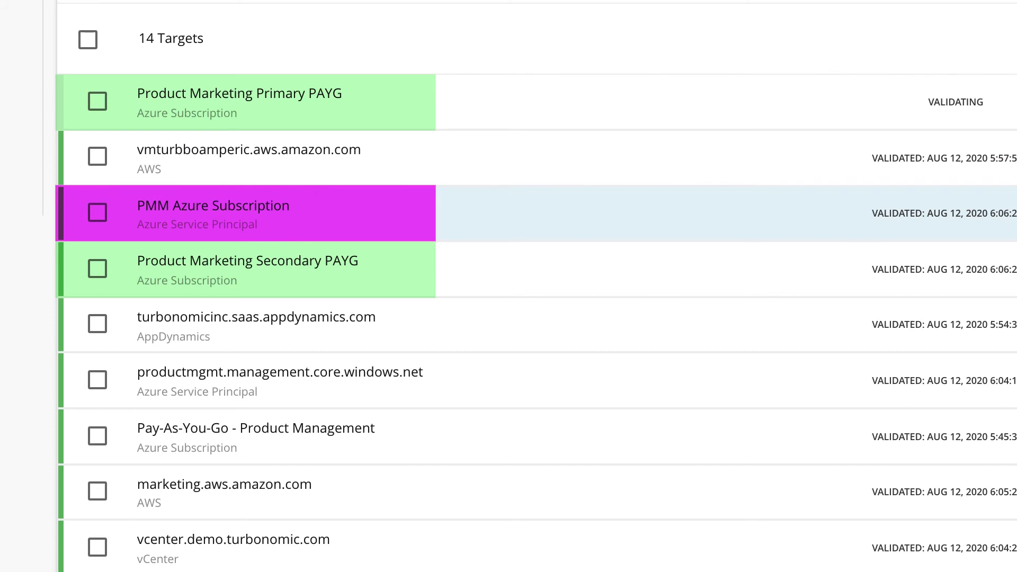
Step: Expand the PMM Azure Subscription target and review its two related Product Marketing PAYG subscriptions
{"action": "left_click", "coordinate": [1007, 213]}
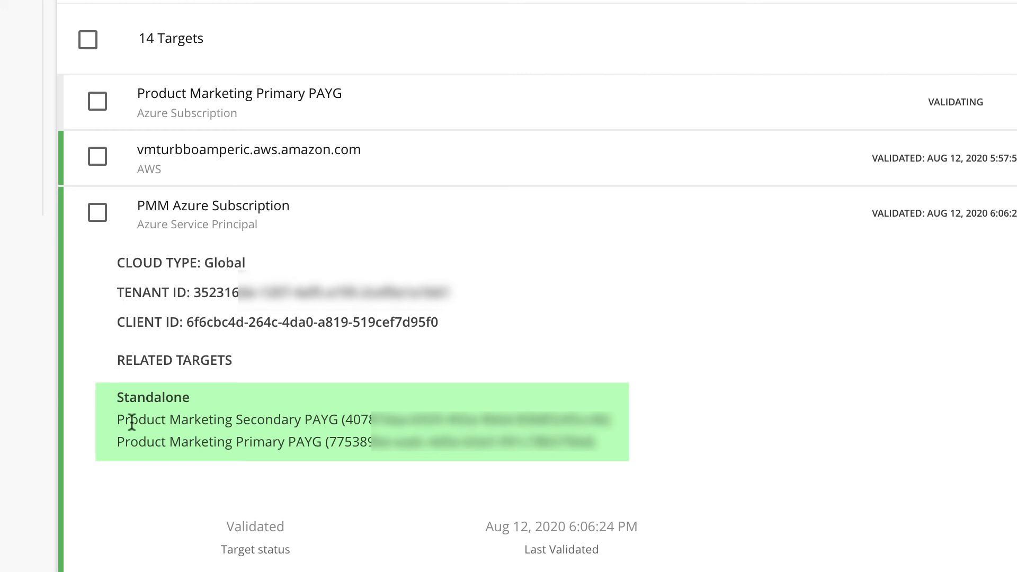
{"action": "left_click_drag", "start_coordinate": [132, 422], "coordinate": [628, 455]}
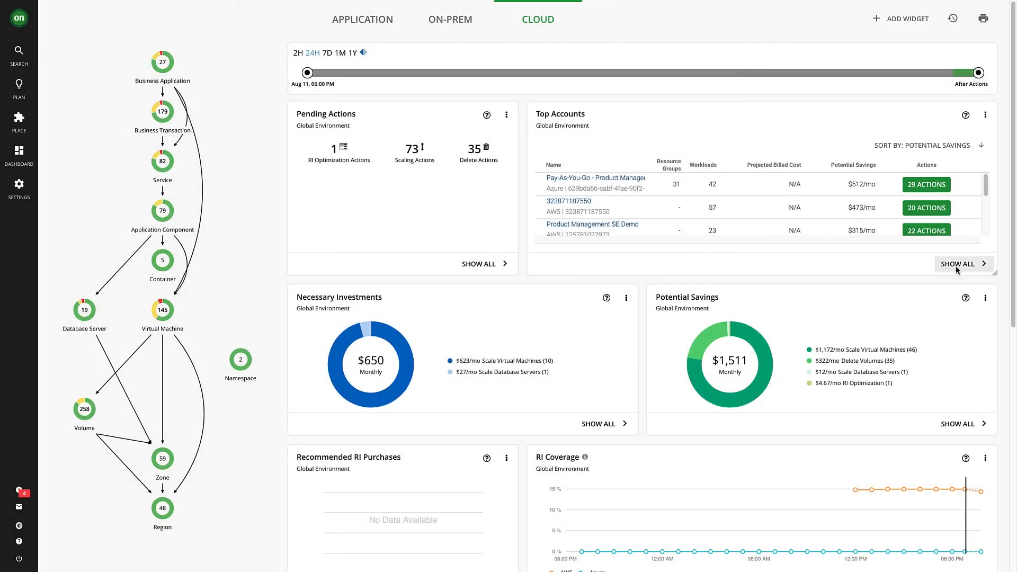
Step: Drill from Top Accounts into Product Marketing Primary PAYG's MyRG group and list its virtual machines
{"action": "left_click", "coordinate": [957, 266]}
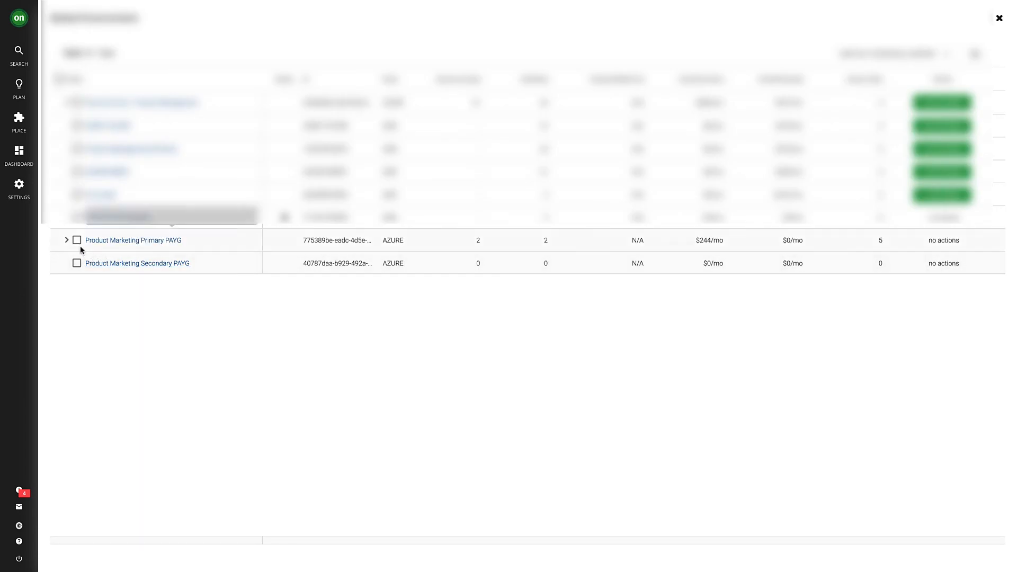
{"action": "left_click", "coordinate": [67, 241]}
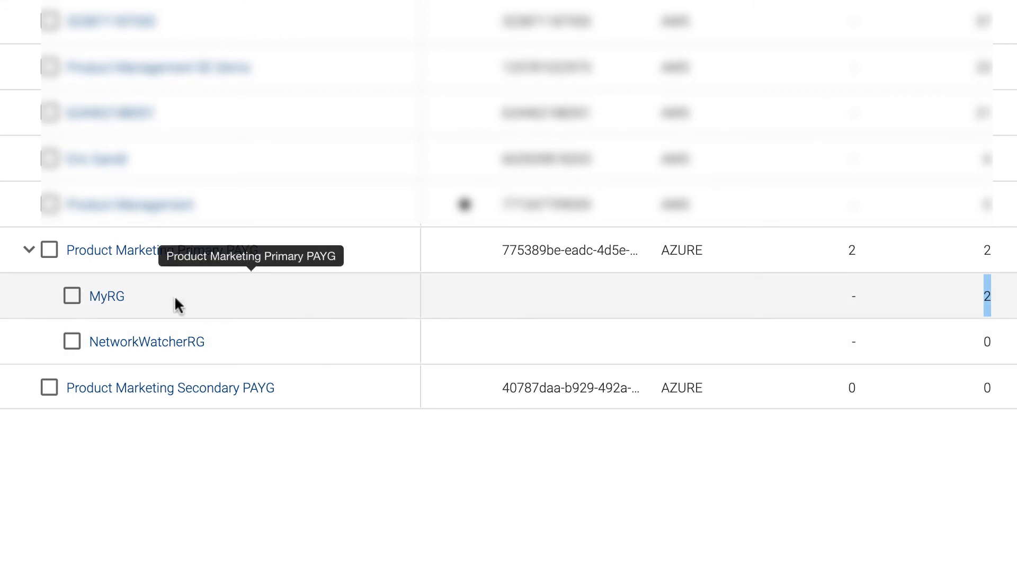
{"action": "left_click", "coordinate": [108, 296]}
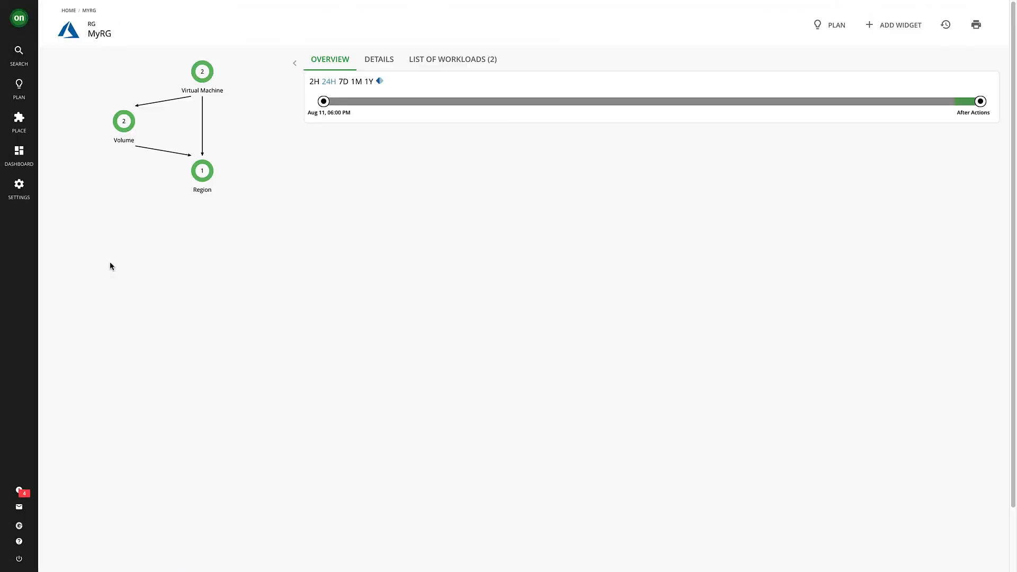
{"action": "left_click", "coordinate": [202, 71]}
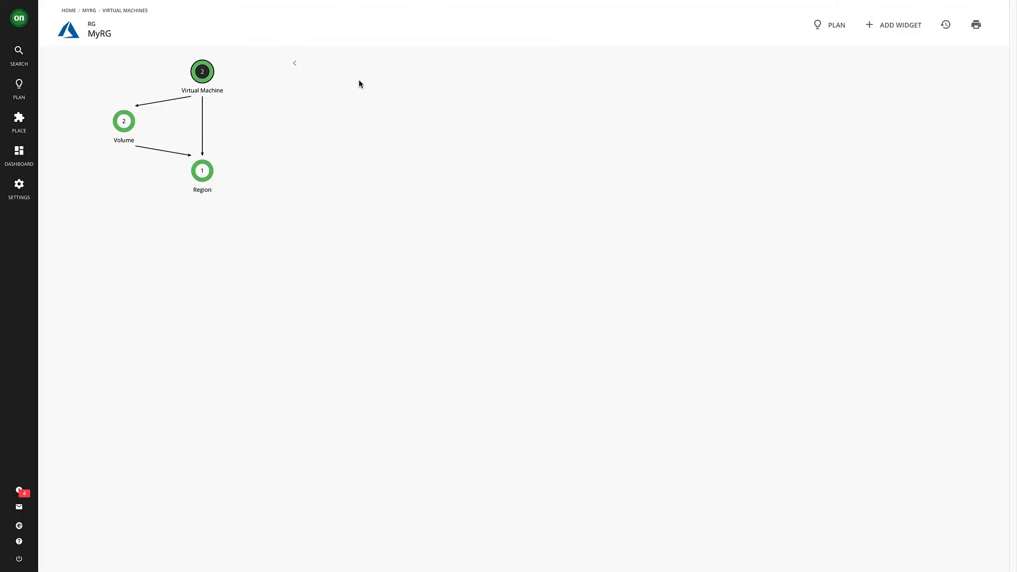
{"action": "left_click", "coordinate": [427, 68]}
{"action": "left_click", "coordinate": [502, 66]}
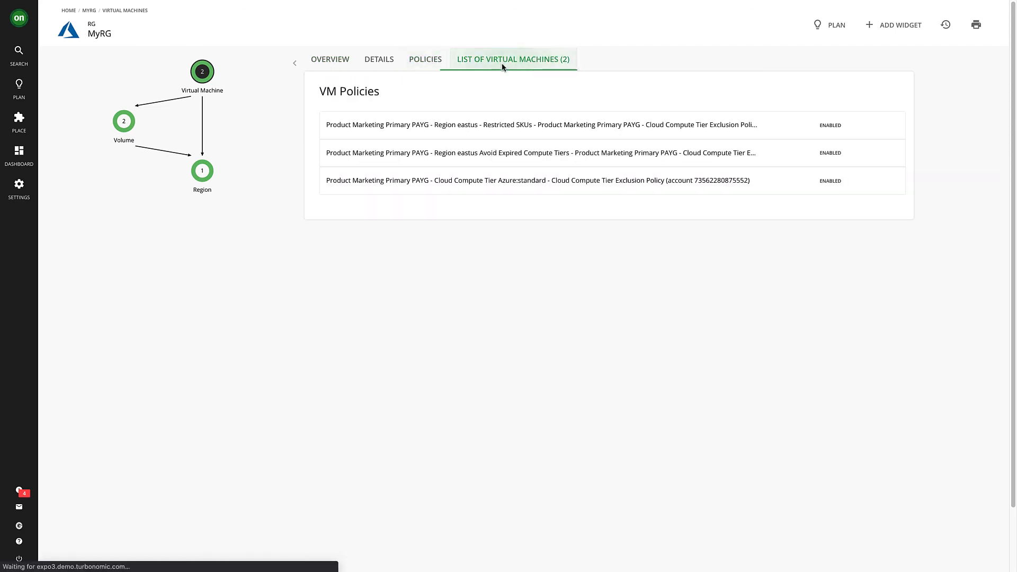